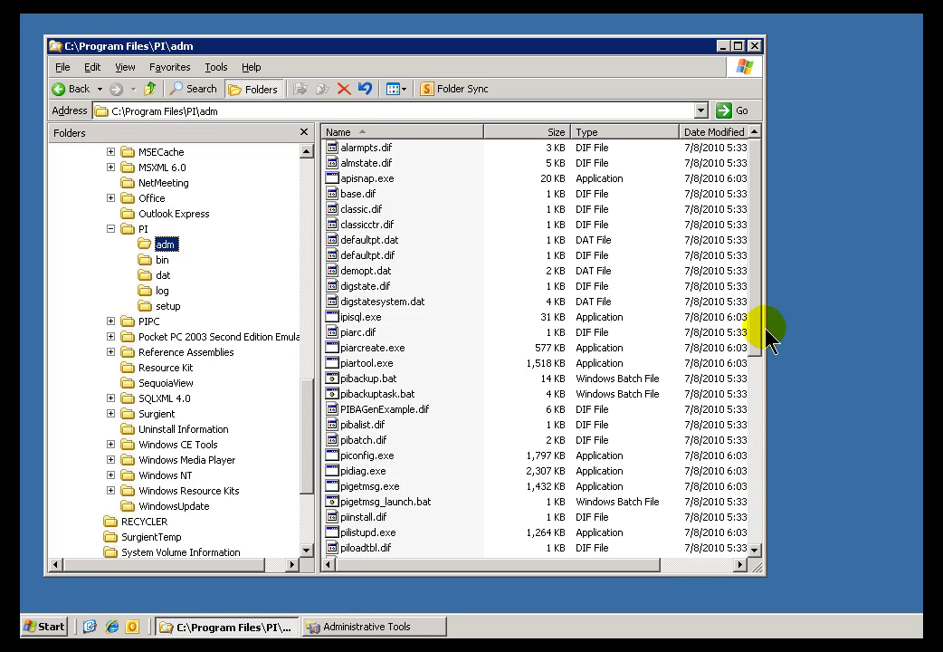
Step: Open the Services console from Administrative Tools and enlarge it to show startup types
drag(758, 333, 757, 499)
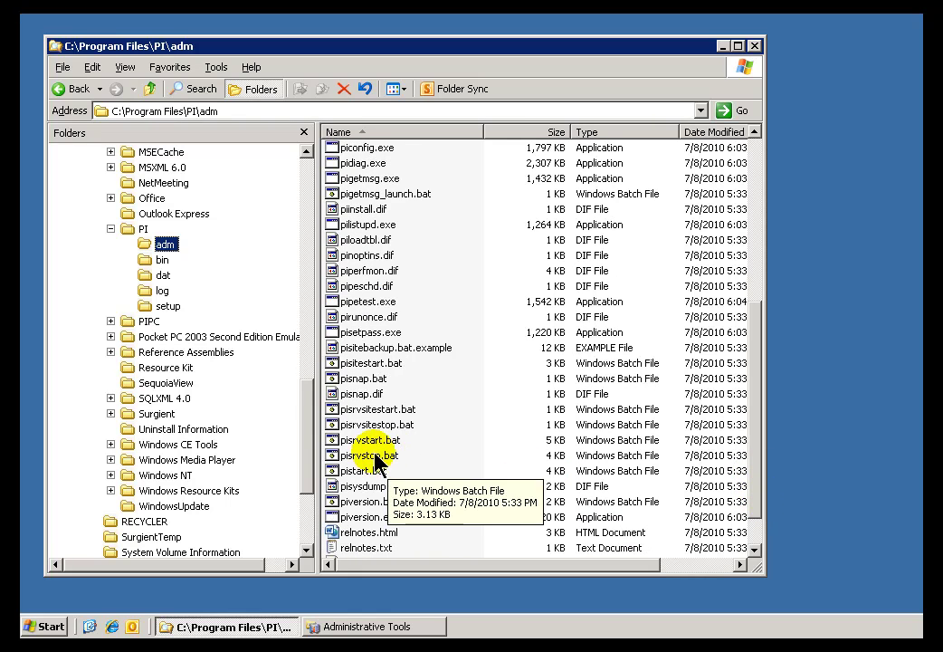
scroll(760, 431, down, 1)
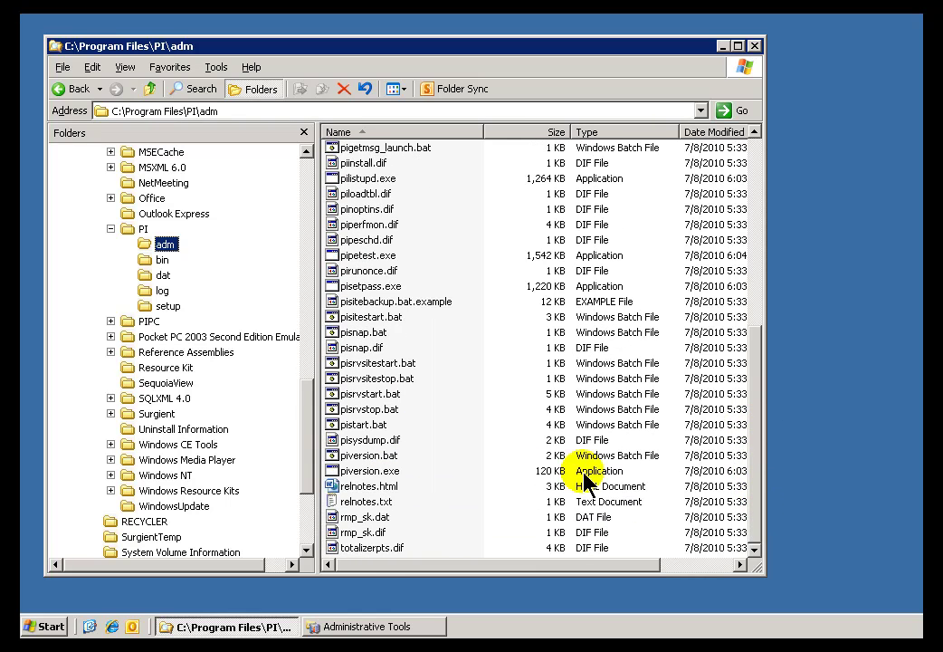
click(349, 627)
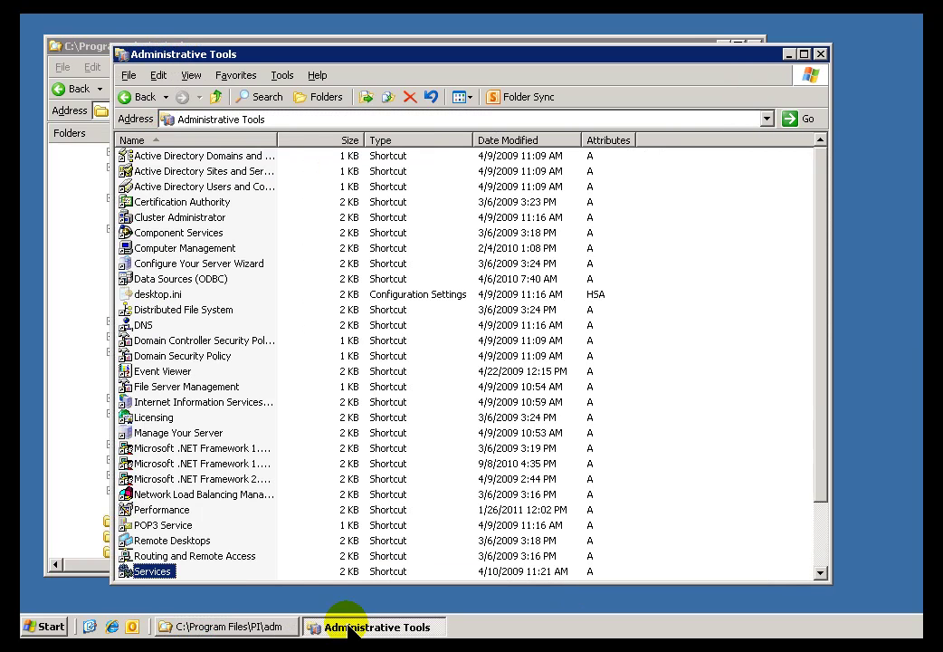
double_click(145, 571)
drag(128, 52, 171, 106)
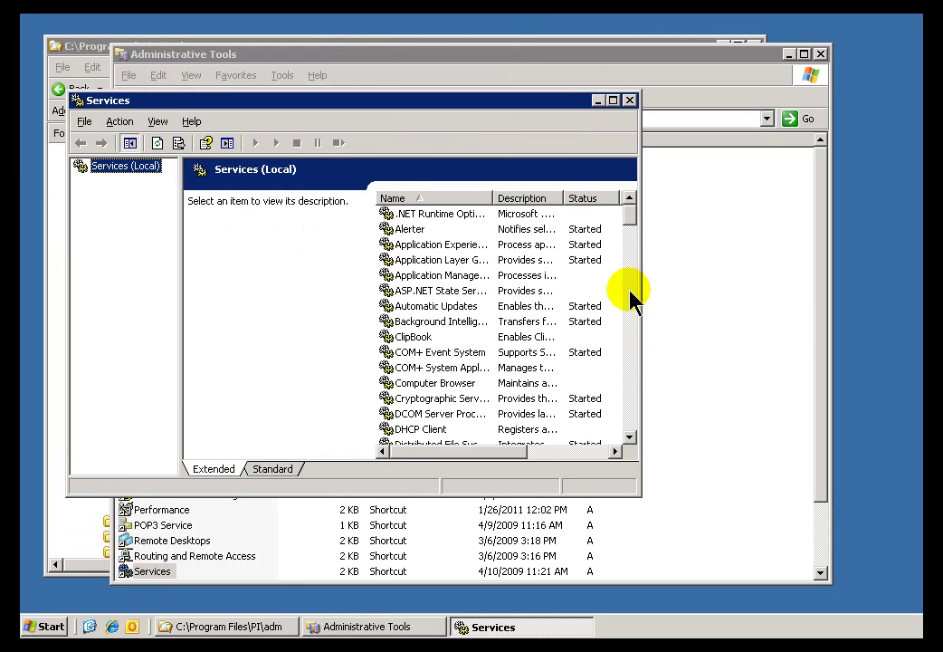
drag(639, 497, 733, 549)
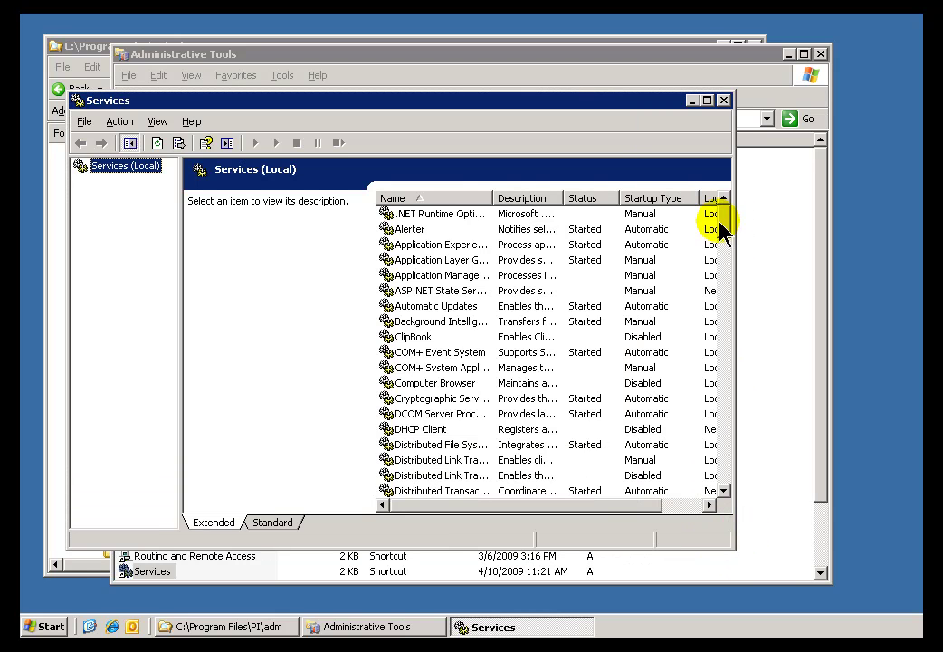
drag(726, 232, 719, 342)
Step: Inspect PI Archive Subsystem and the other PI services, finding them not Started, then close Services
click(412, 231)
right_click(411, 231)
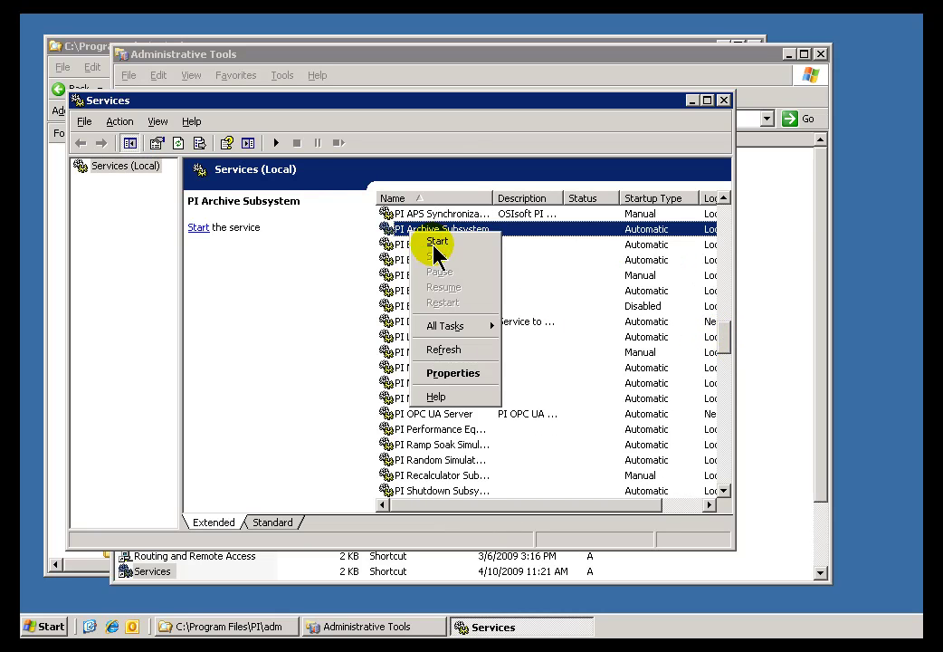
click(439, 131)
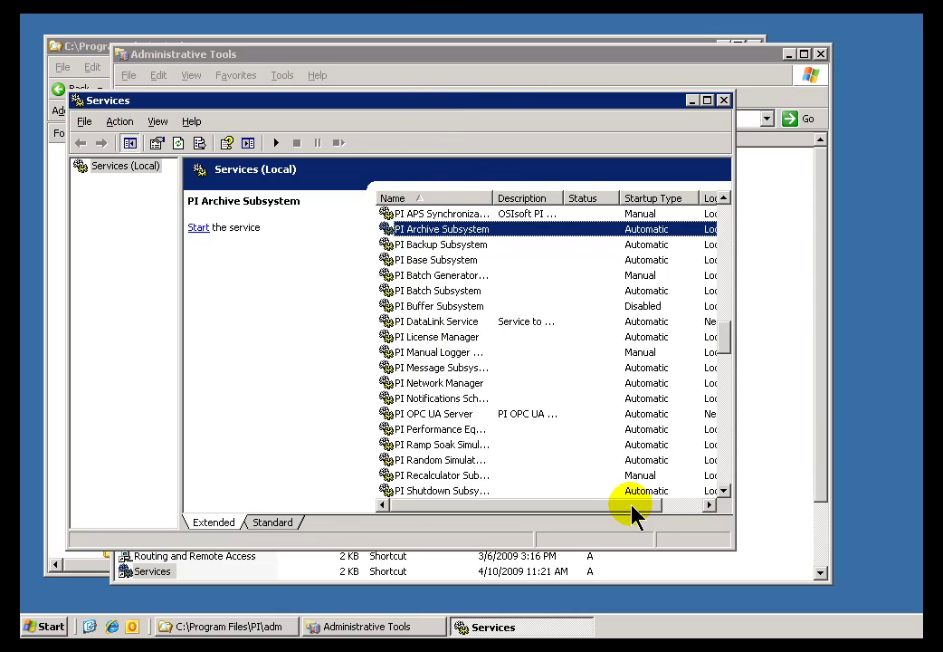
mouse_move(641, 511)
mouse_down()
mouse_move(693, 511)
mouse_move(625, 516)
mouse_up()
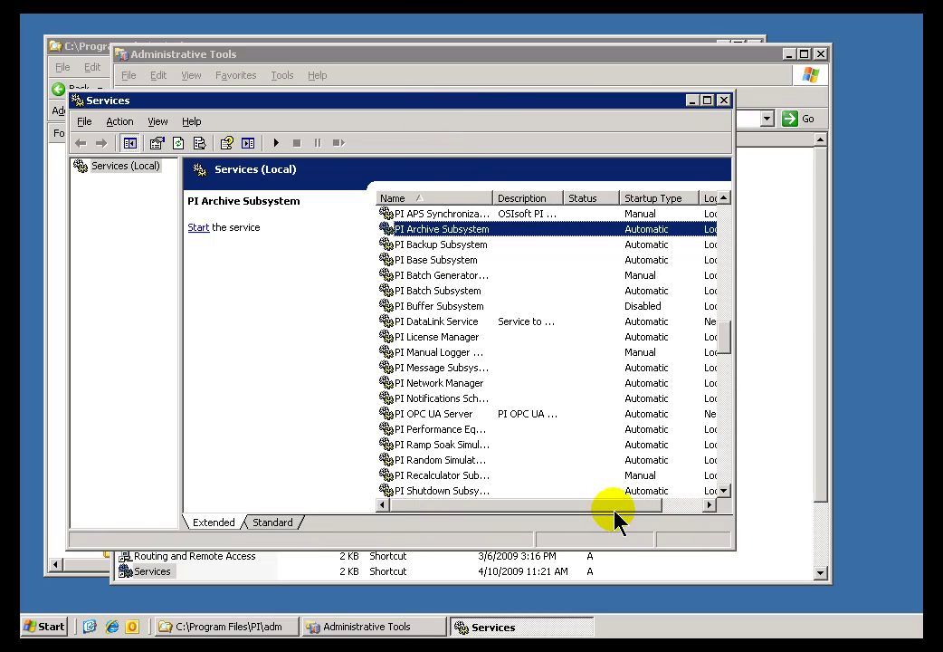
drag(493, 199, 525, 199)
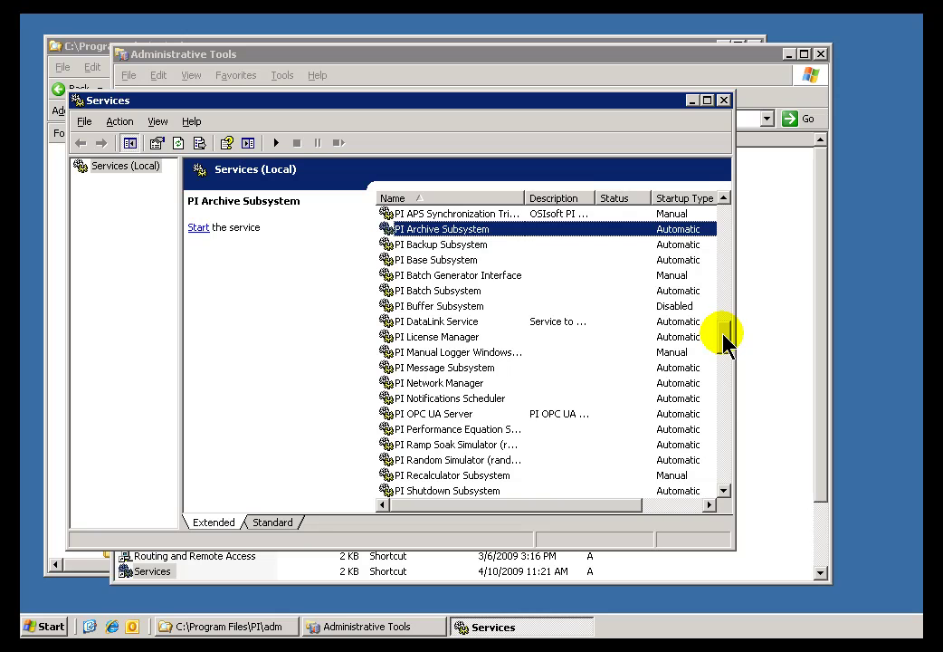
drag(724, 338, 724, 354)
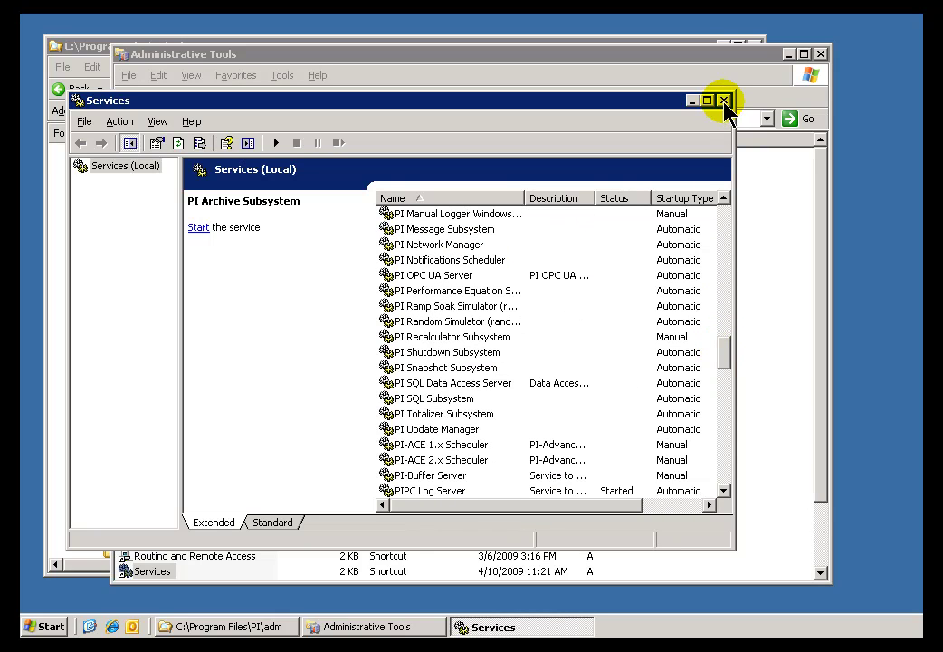
click(724, 101)
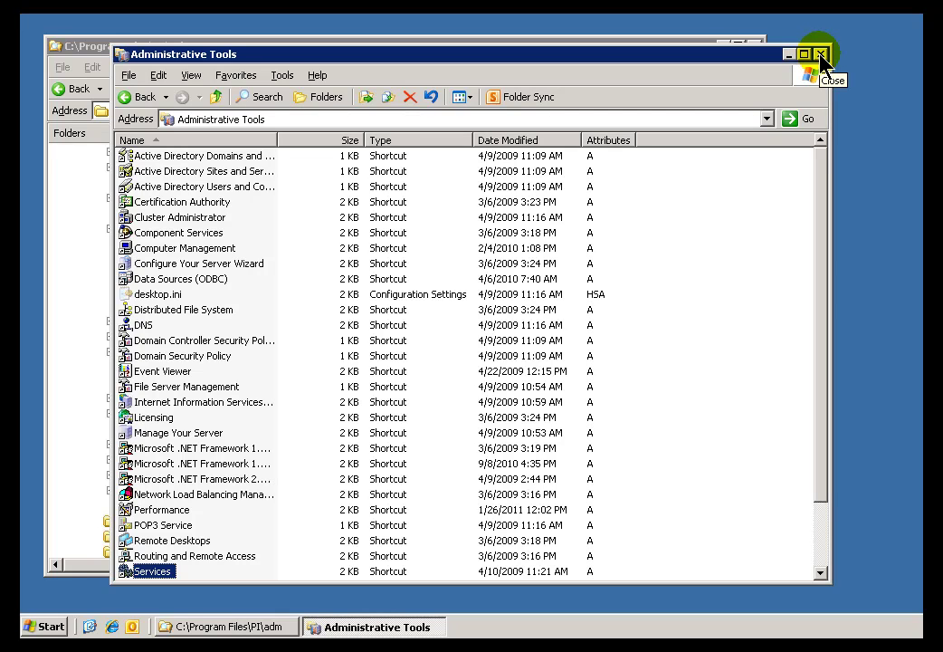
click(87, 48)
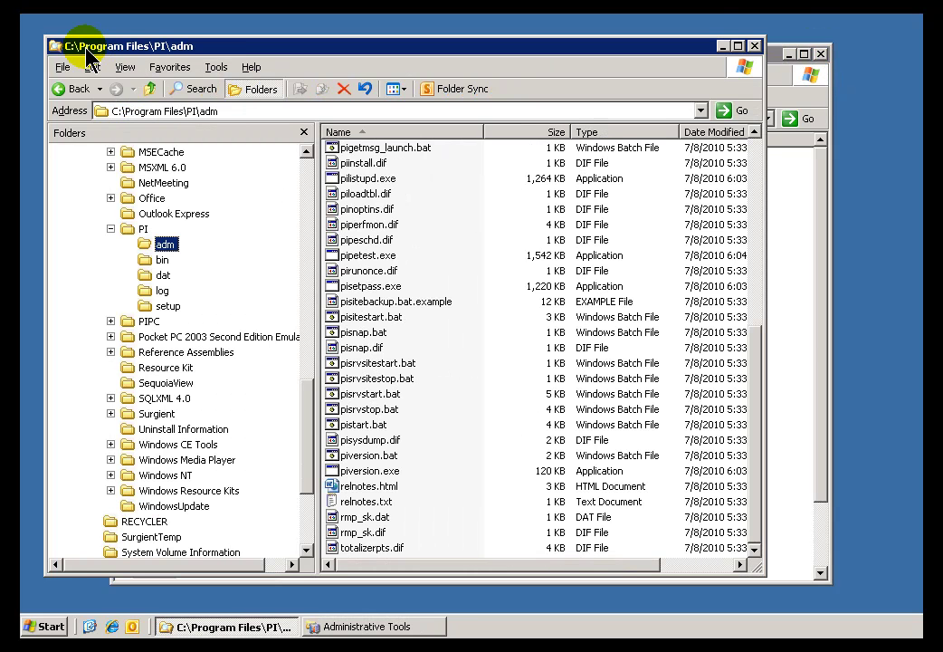
click(333, 396)
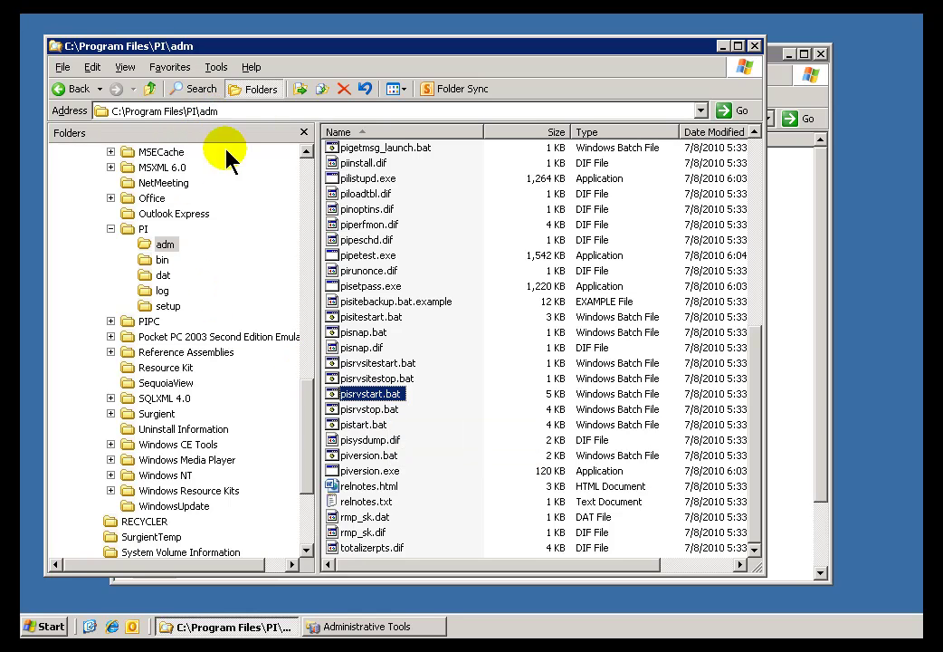
click(354, 424)
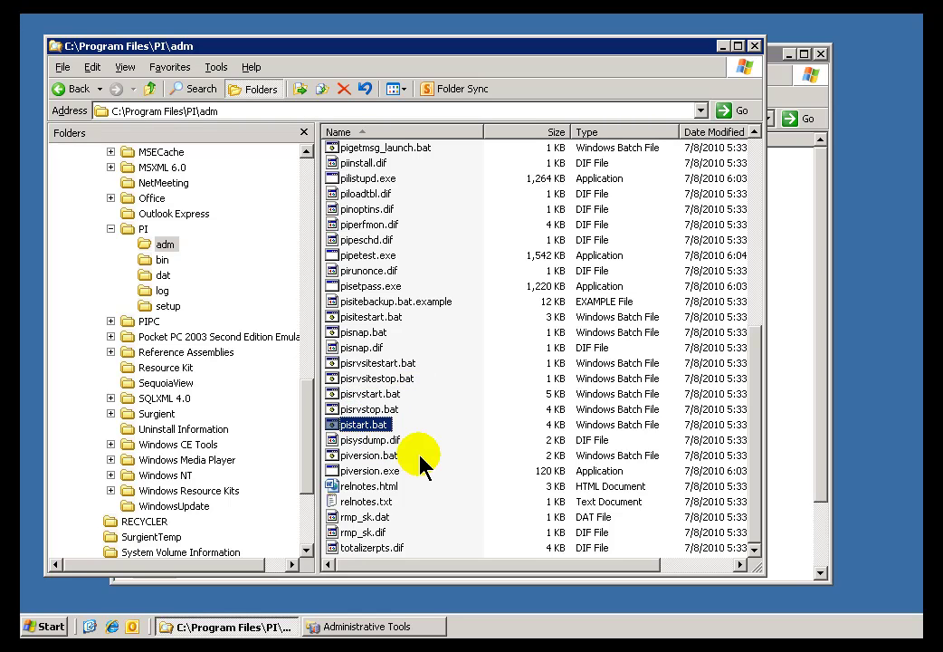
click(371, 395)
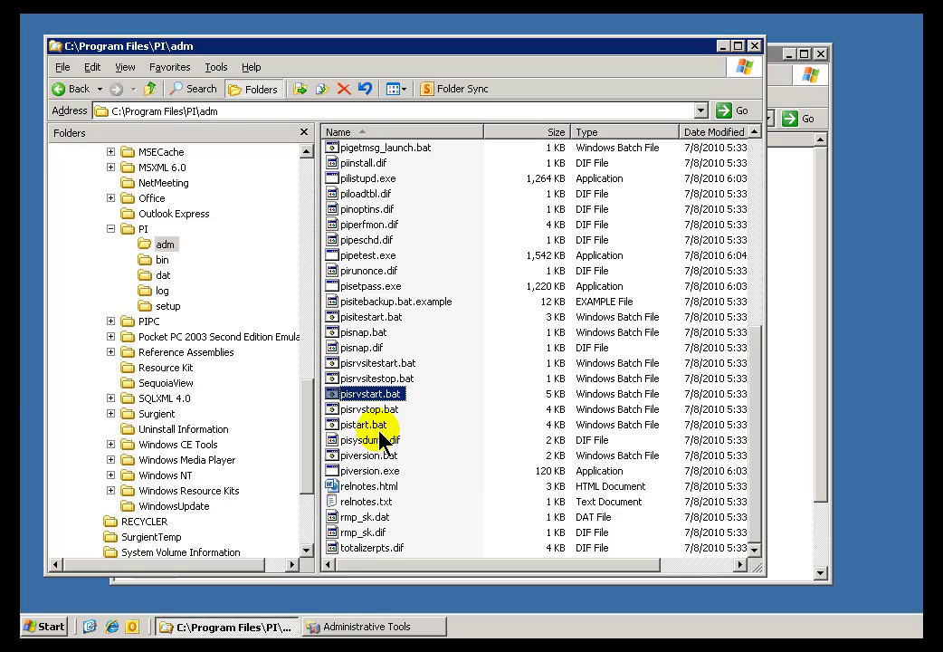
click(373, 425)
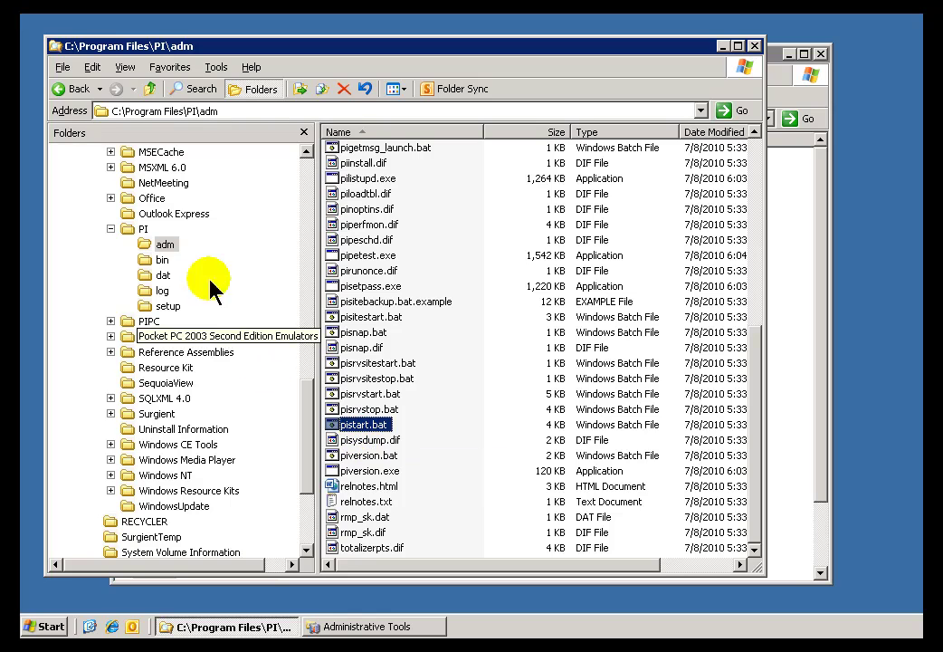
click(350, 396)
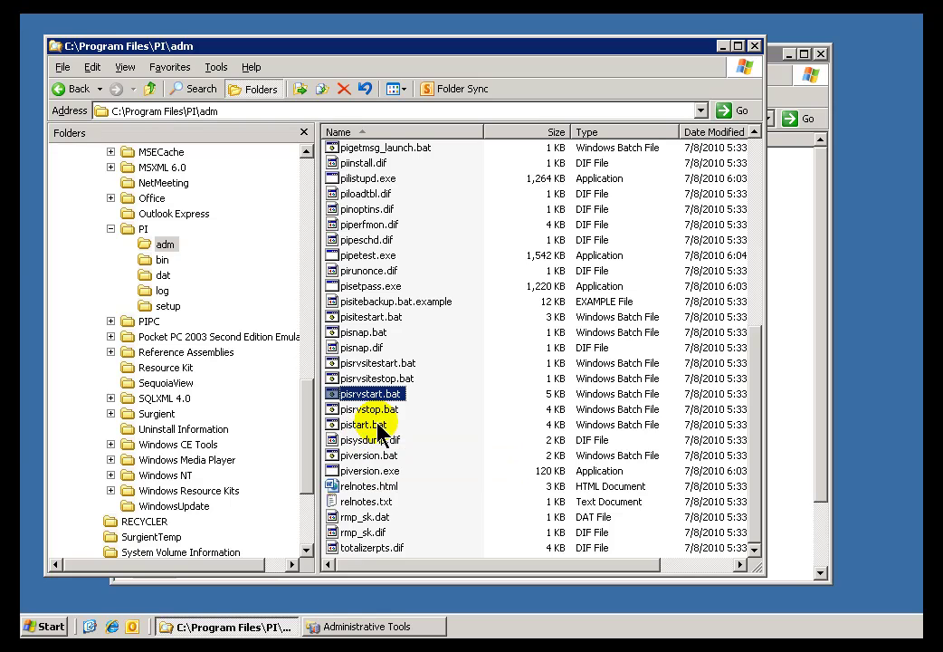
click(376, 426)
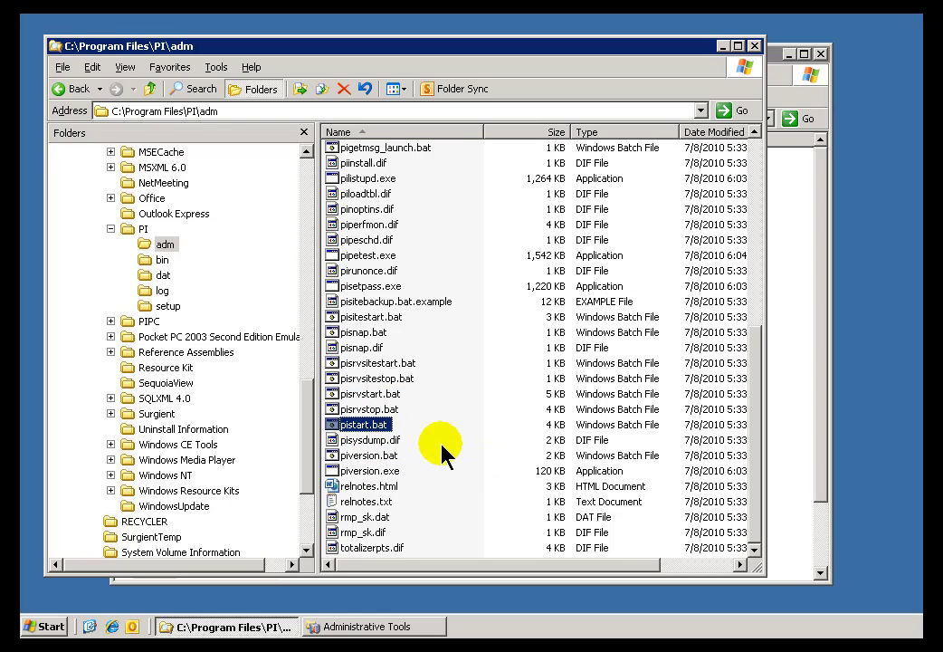
Step: Select pisrvstart.bat in the PI adm folder and bring up the Start menu's Run dialog
click(367, 394)
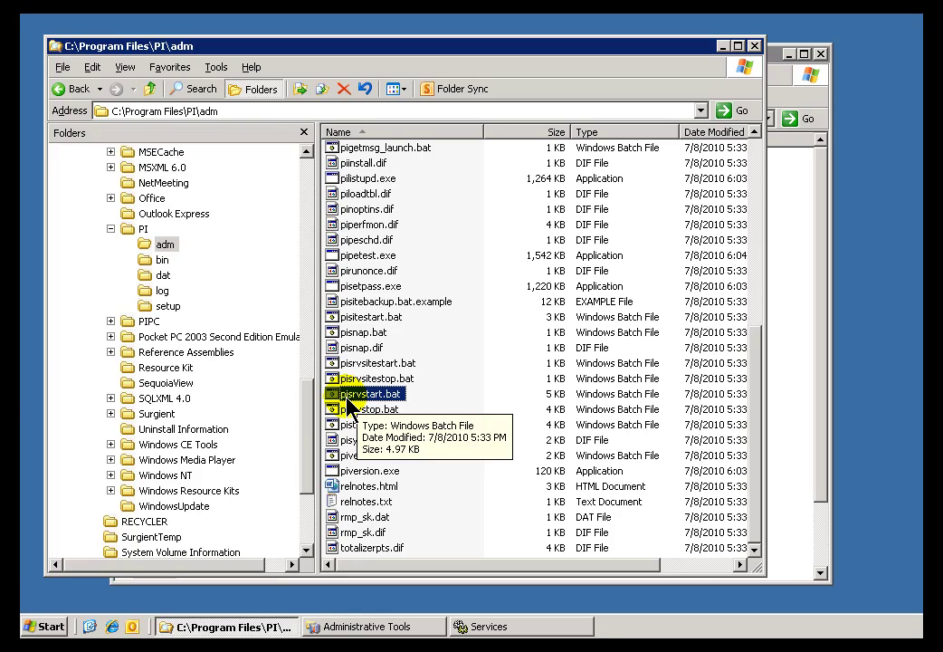
click(50, 626)
click(137, 534)
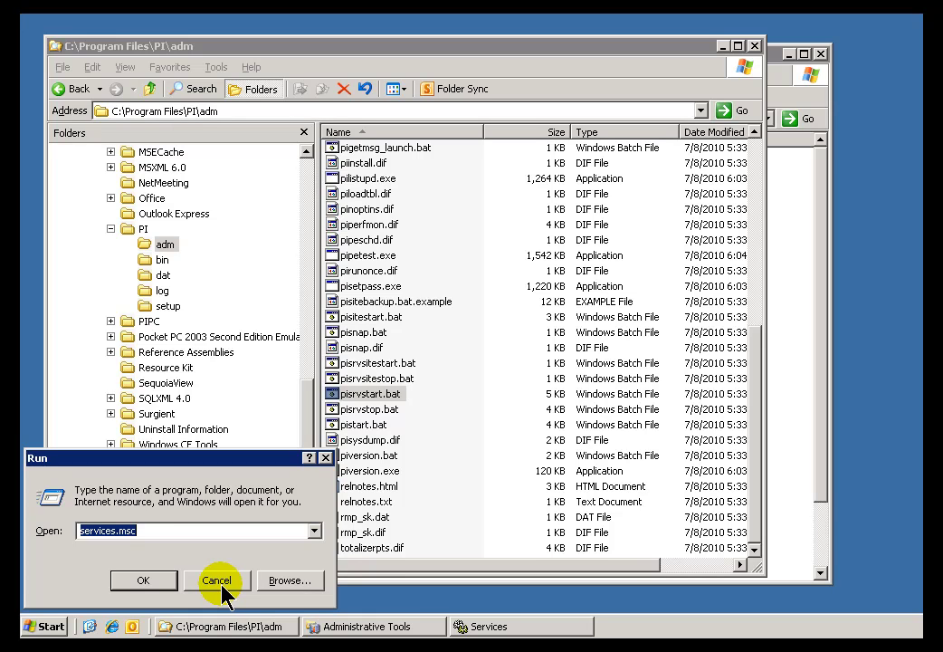
Step: Launch cmd from Run and change into the Program Files folder with cd \progr*
text(cmd)
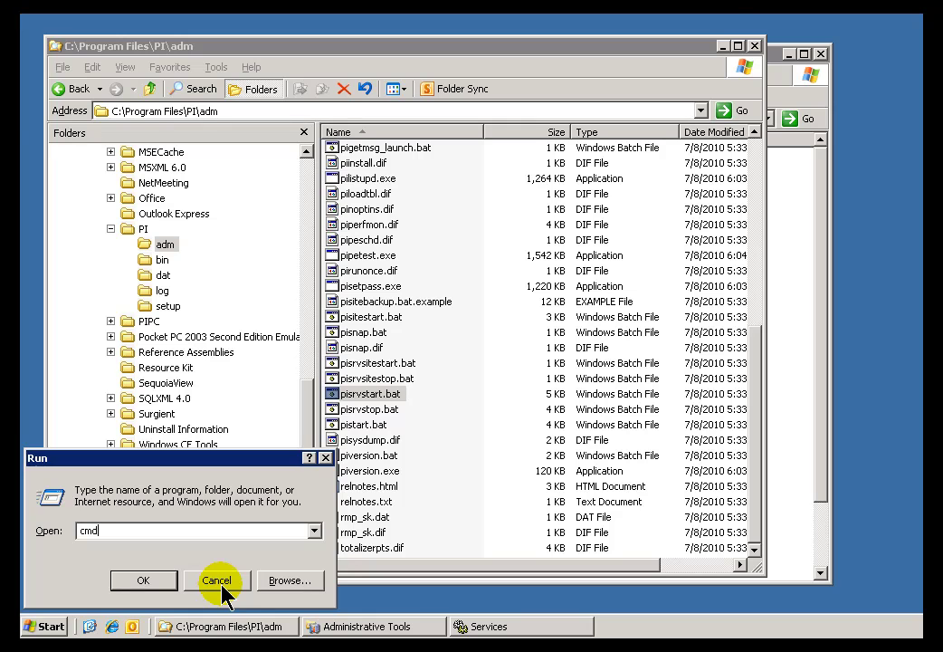
key(Return)
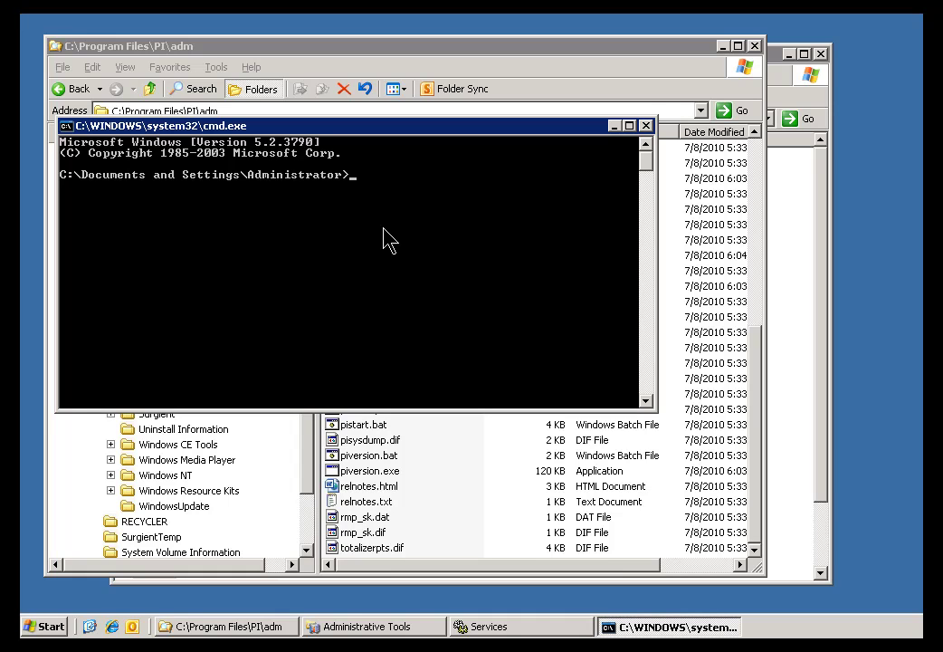
text(cd \prog)
key(Return)
text(cd)
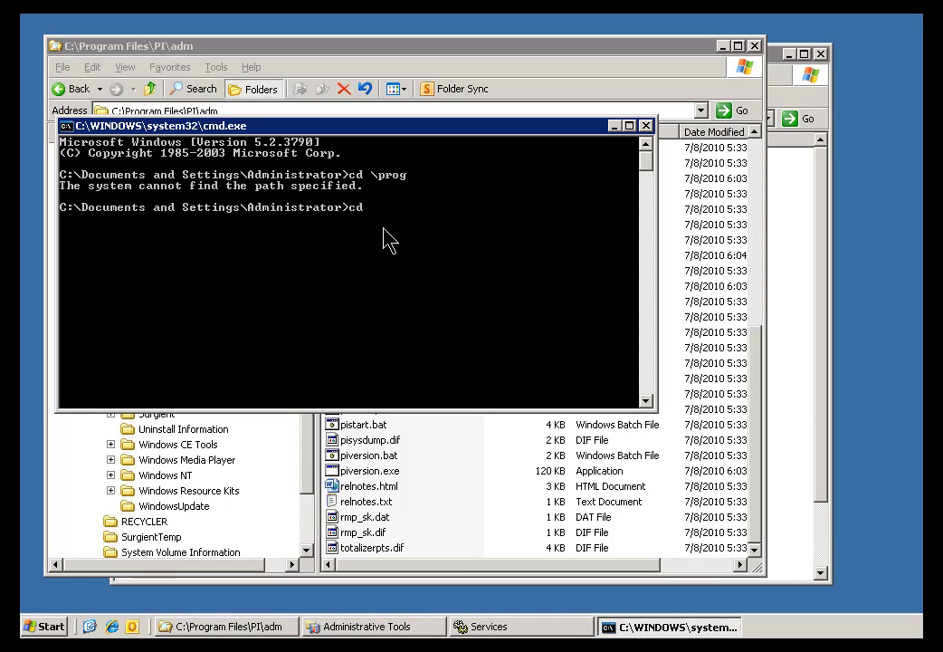
text( \progr*)
key(Return)
Step: Move into PI\adm and list its 11 batch files with dir *.bat
text(cd pi)
key(Return)
text(cd adm)
key(Return)
text(dir *.bat)
key(Return)
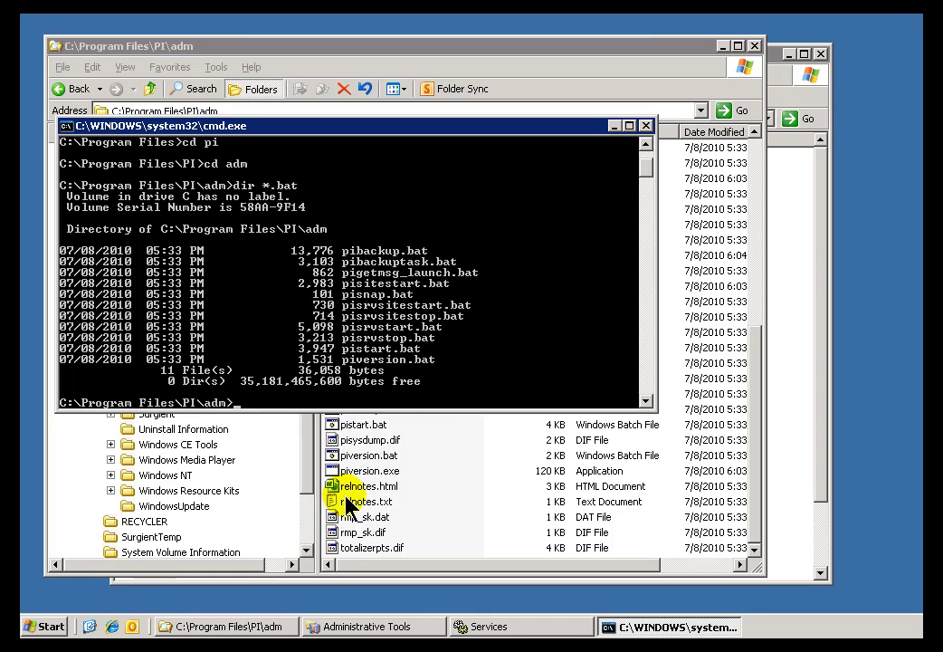
Step: Run pisrvstart.bat in the Command Prompt, starting the PI Network, Message, License and Update Manager services
click(489, 46)
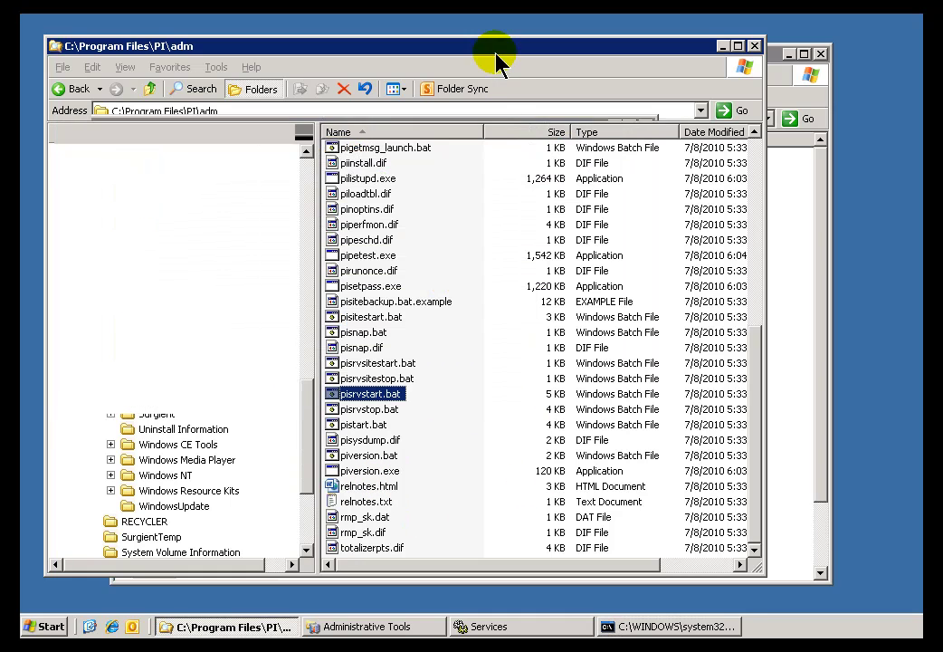
click(637, 626)
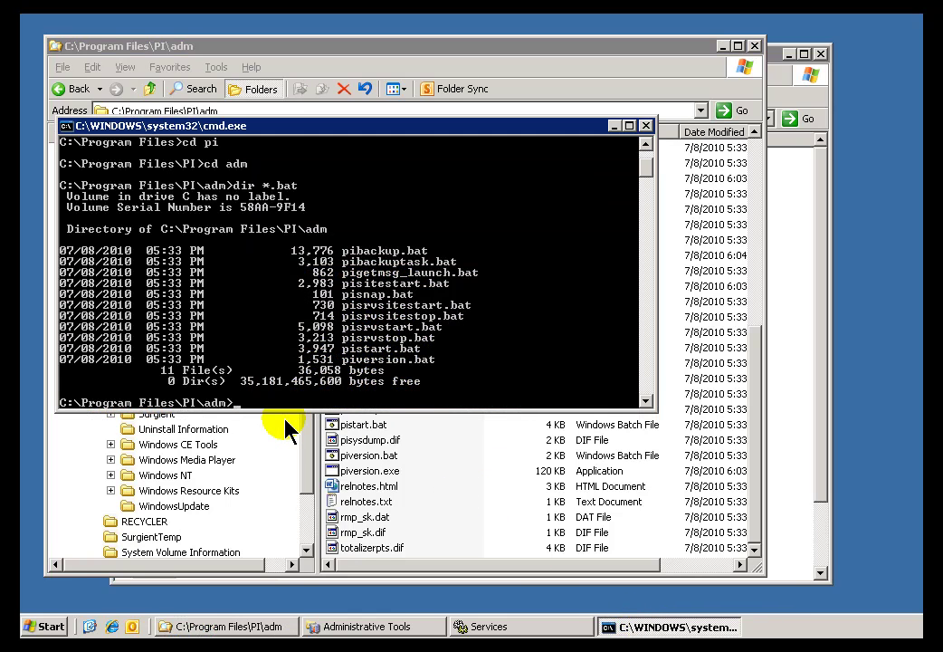
text(pisrvstart.bat)
key(Return)
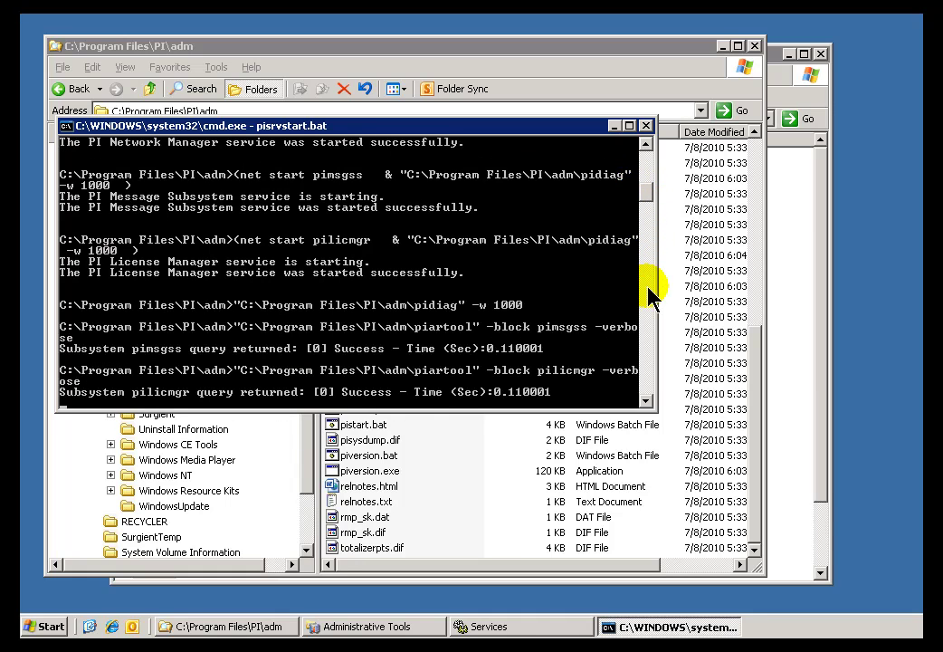
click(601, 59)
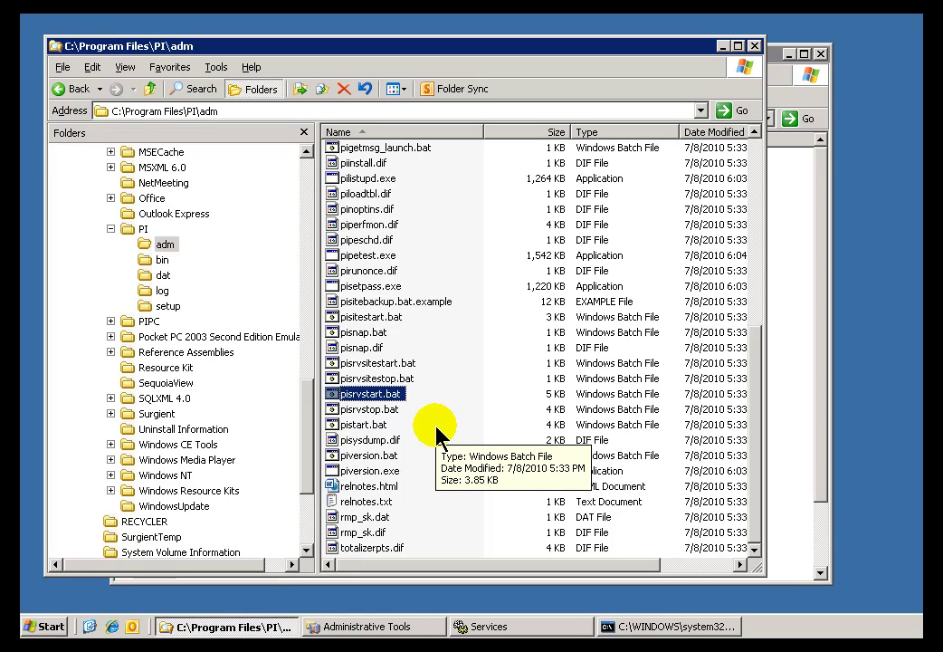
Step: Open pisrvsitestart.bat in Notepad through its Edit command, leaving the file name unchanged
click(342, 363)
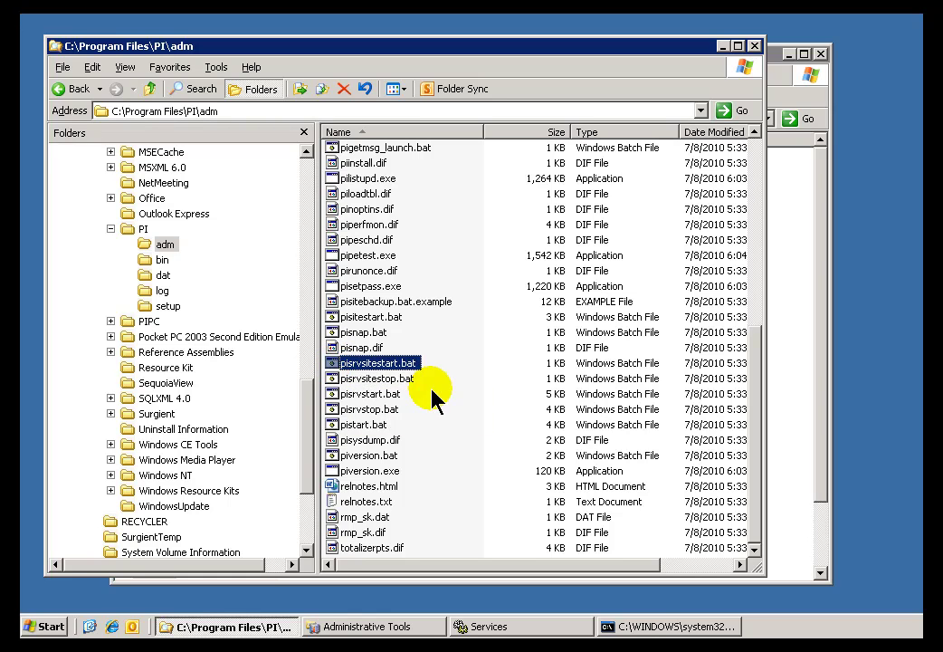
click(364, 366)
drag(364, 371, 400, 372)
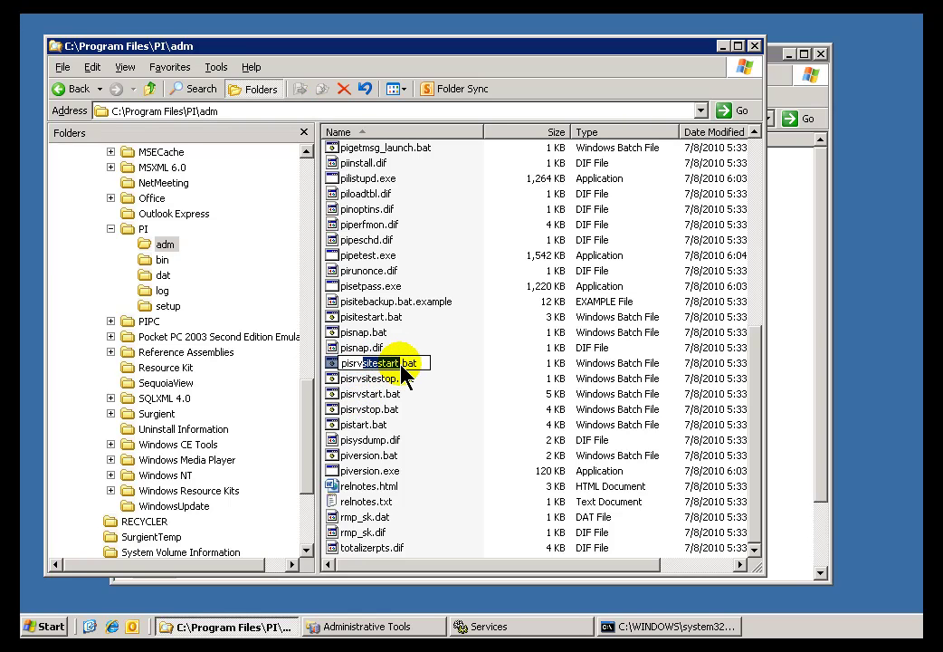
key(Escape)
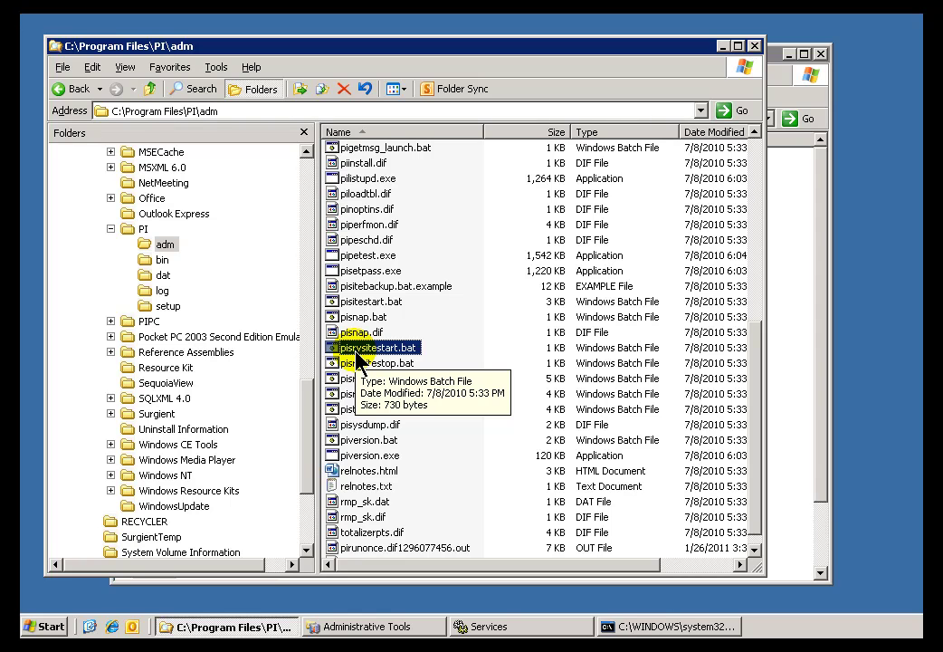
right_click(359, 352)
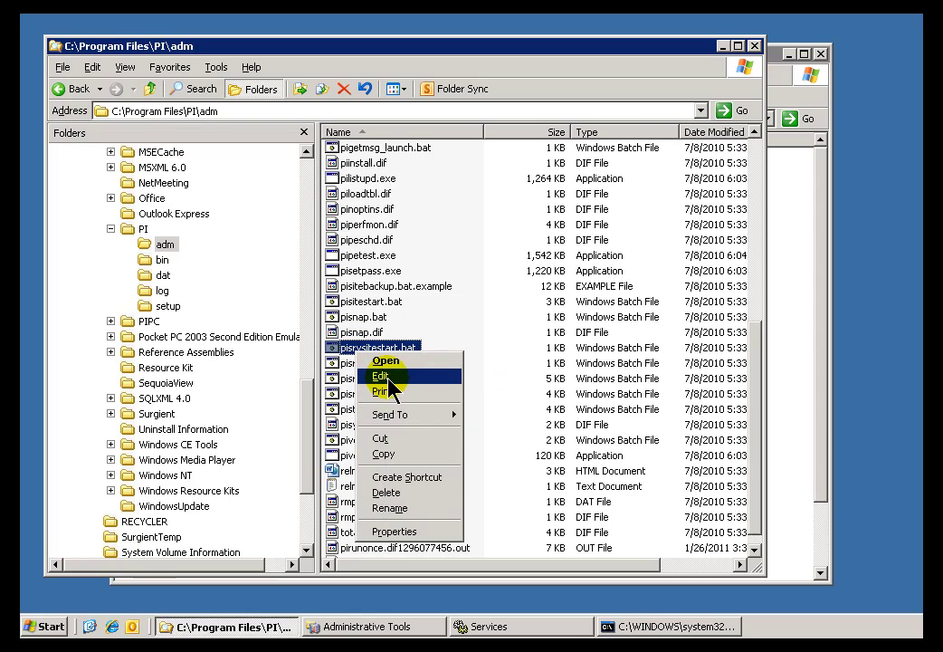
click(381, 376)
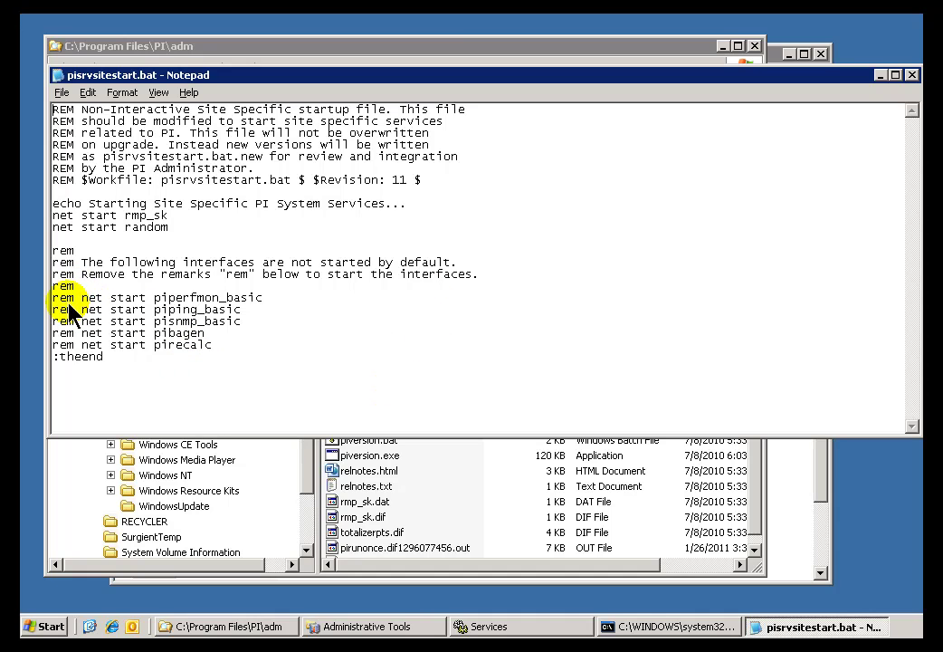
Step: Review the net start rmp_sk and random lines and the commented piperfmon_basic, piping_basic, pisnmp_basic lines
drag(56, 301, 288, 302)
click(112, 226)
drag(55, 216, 177, 210)
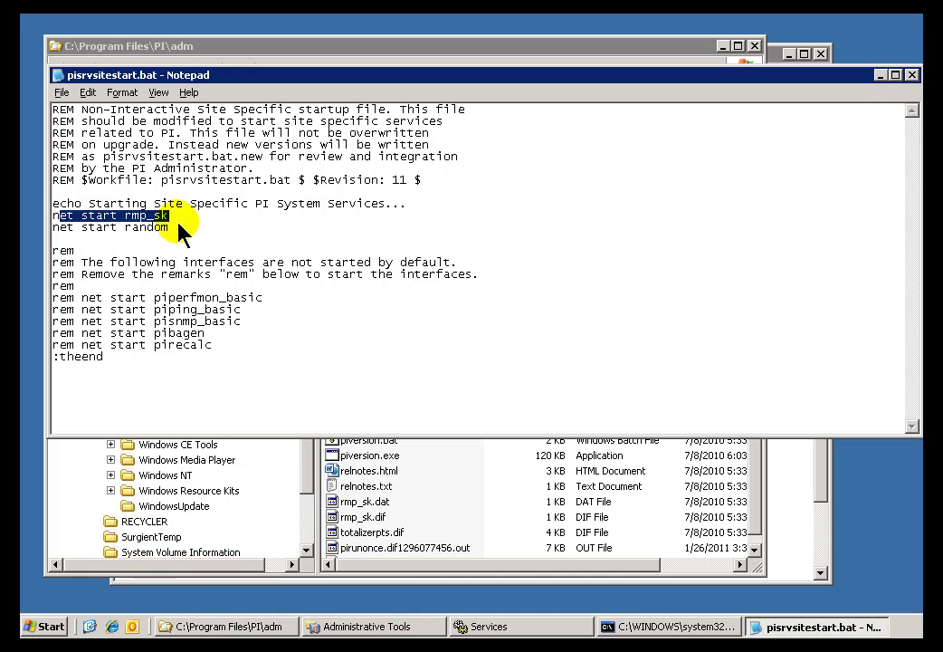
click(145, 228)
double_click(134, 229)
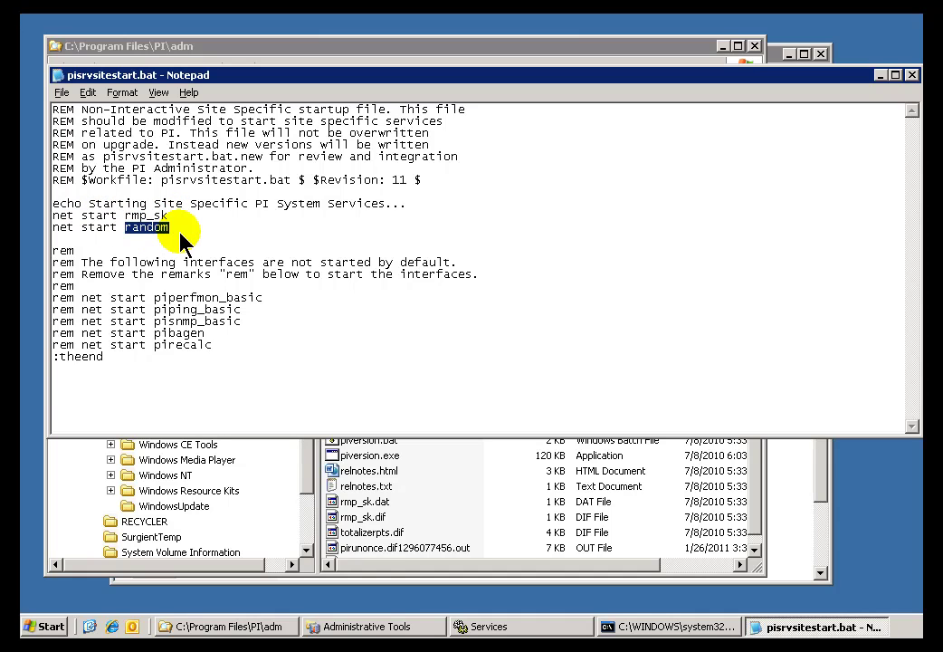
drag(154, 299, 294, 308)
drag(152, 312, 272, 315)
drag(164, 318, 279, 328)
click(276, 327)
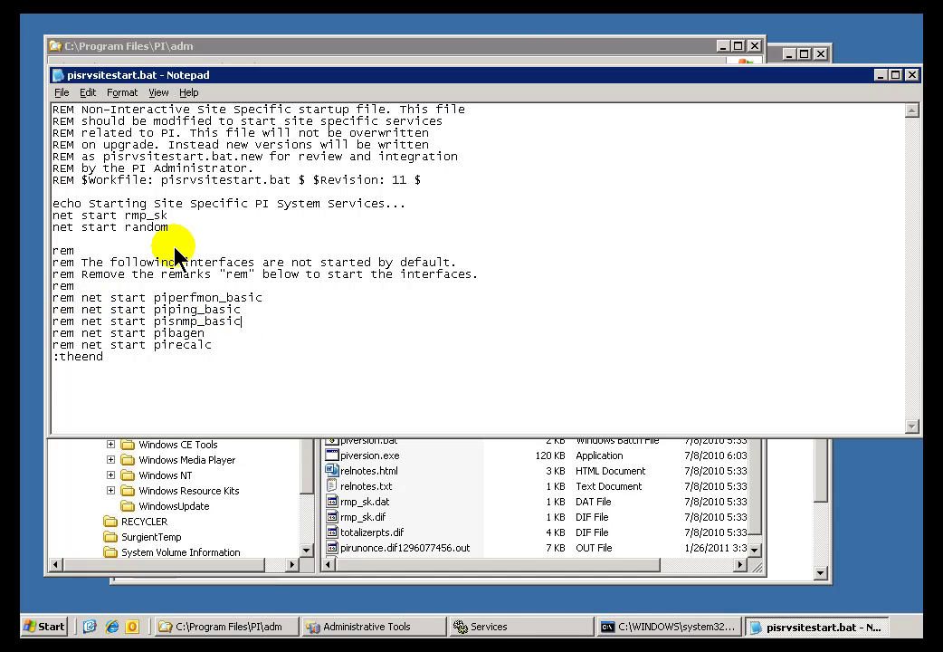
drag(168, 227, 38, 206)
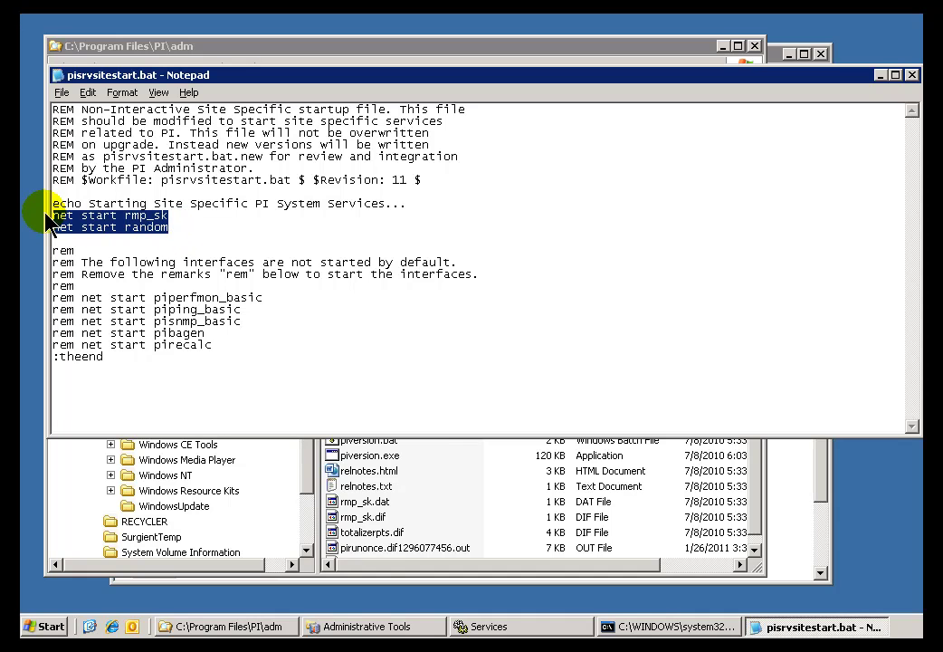
Step: Add a trial 'net start pi-opc' line, delete it, and close Notepad without saving
click(178, 229)
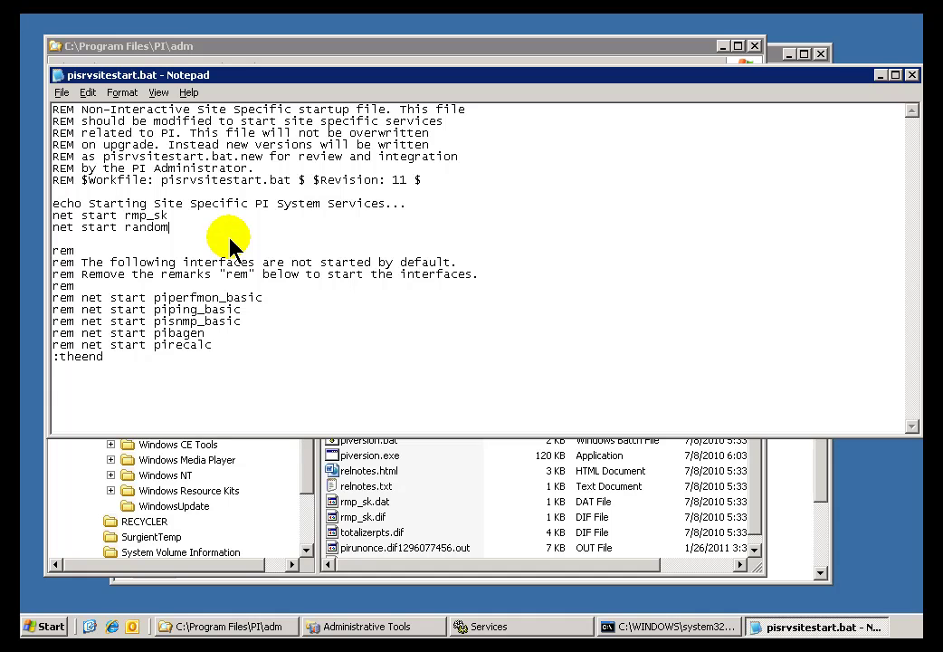
key(Return)
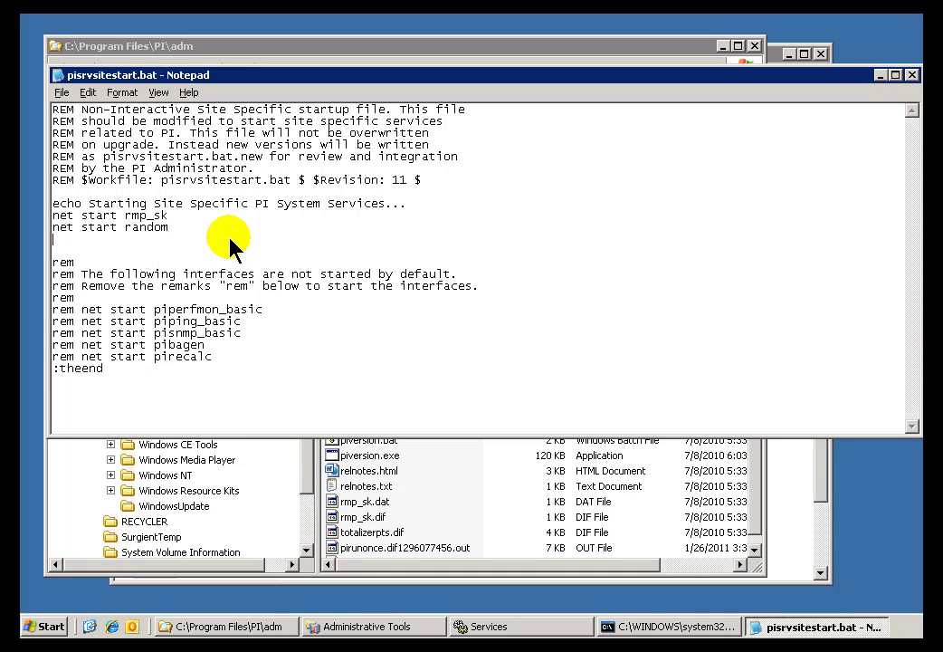
text(net start pi-opc)
key(shift+Home)
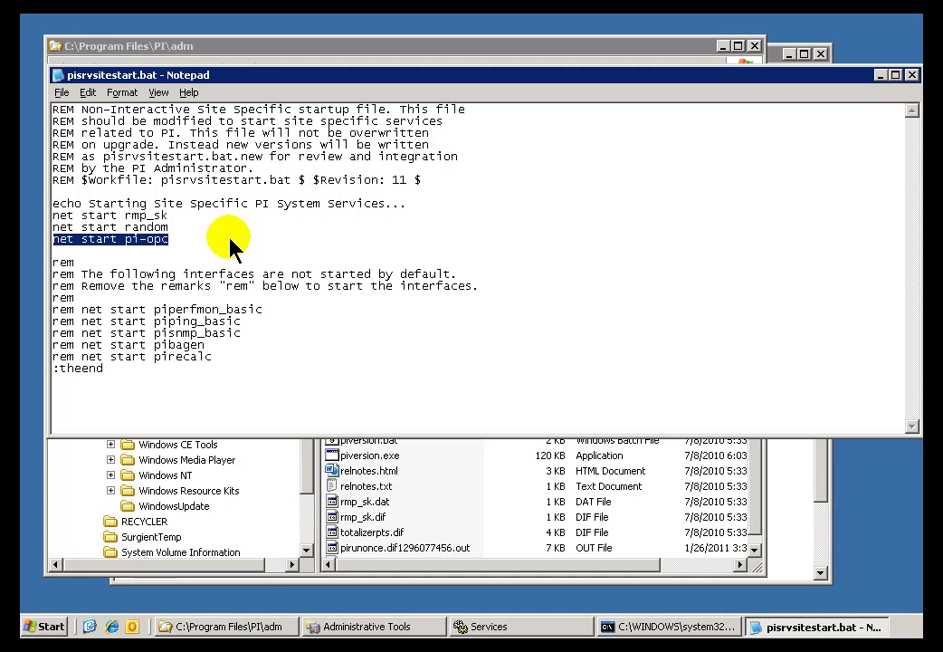
key(BackSpace)
key(BackSpace)
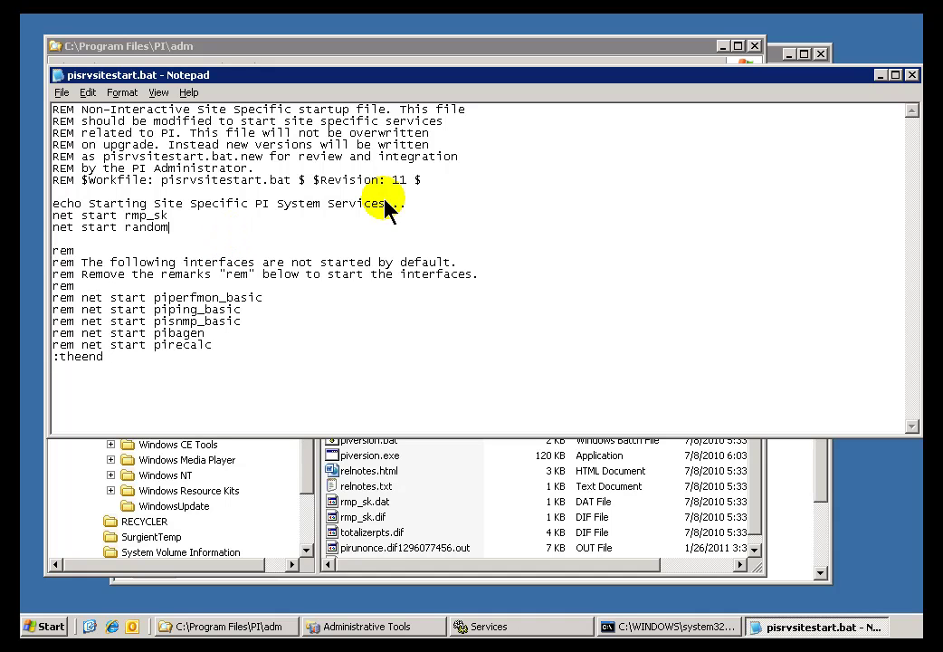
click(911, 74)
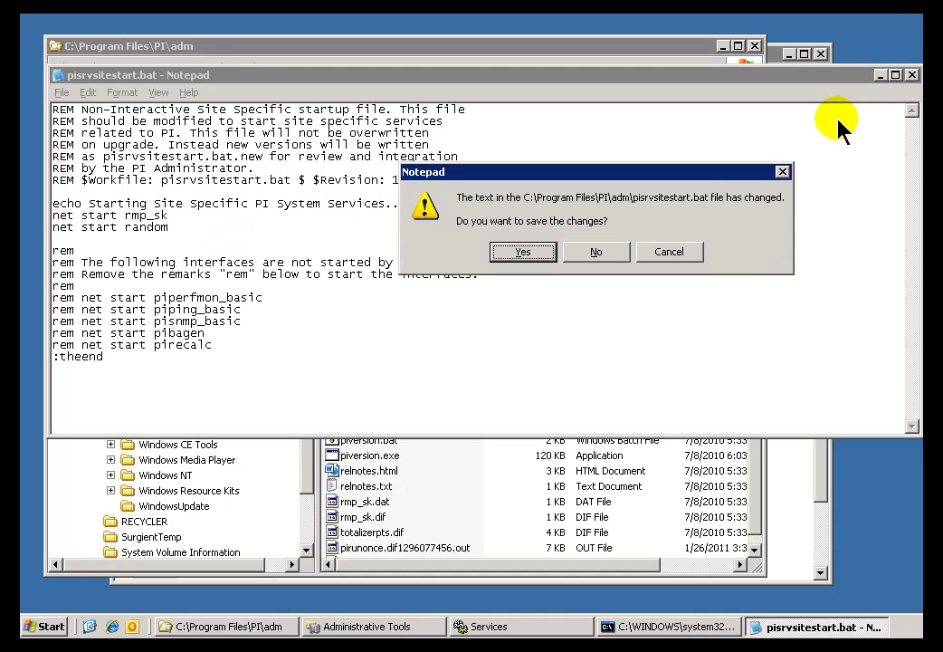
click(593, 254)
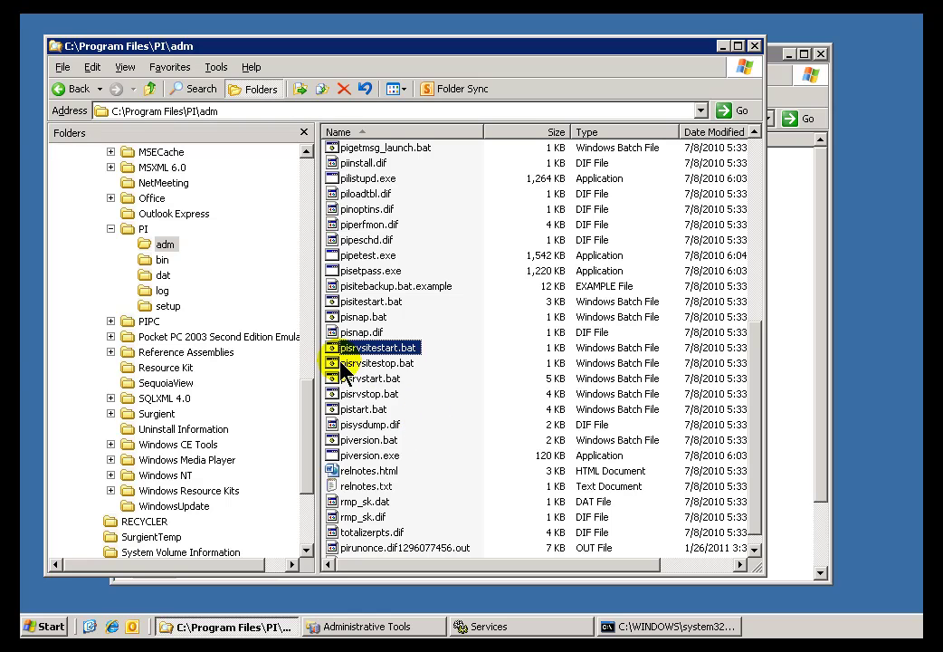
click(373, 363)
right_click(371, 365)
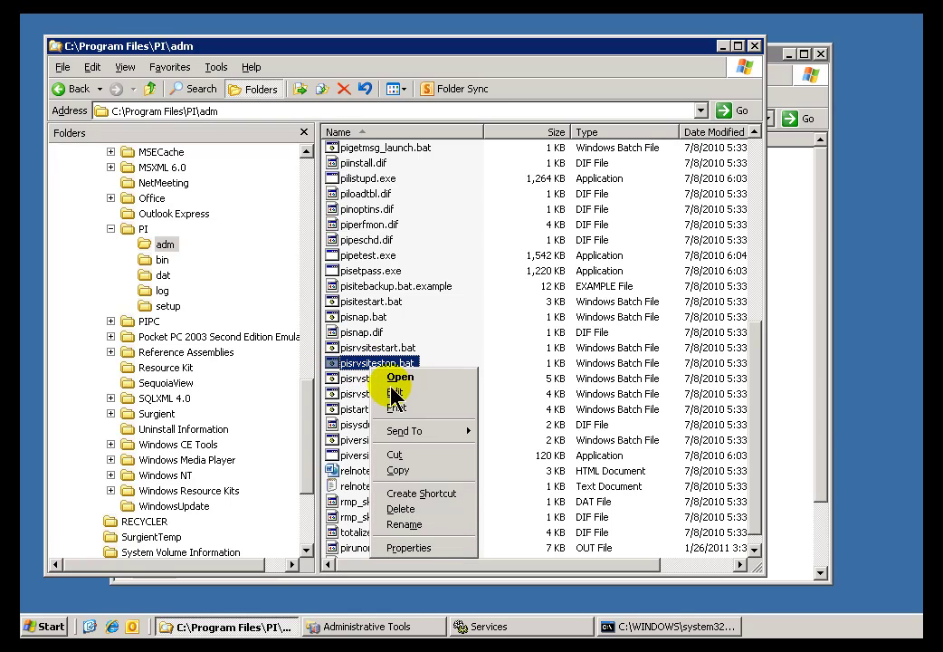
click(399, 396)
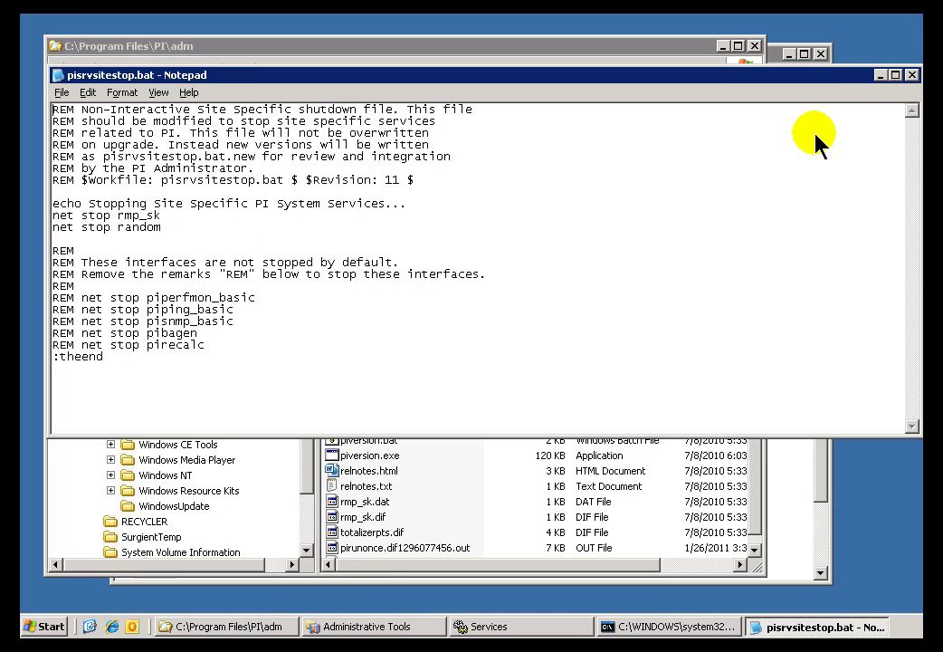
click(912, 75)
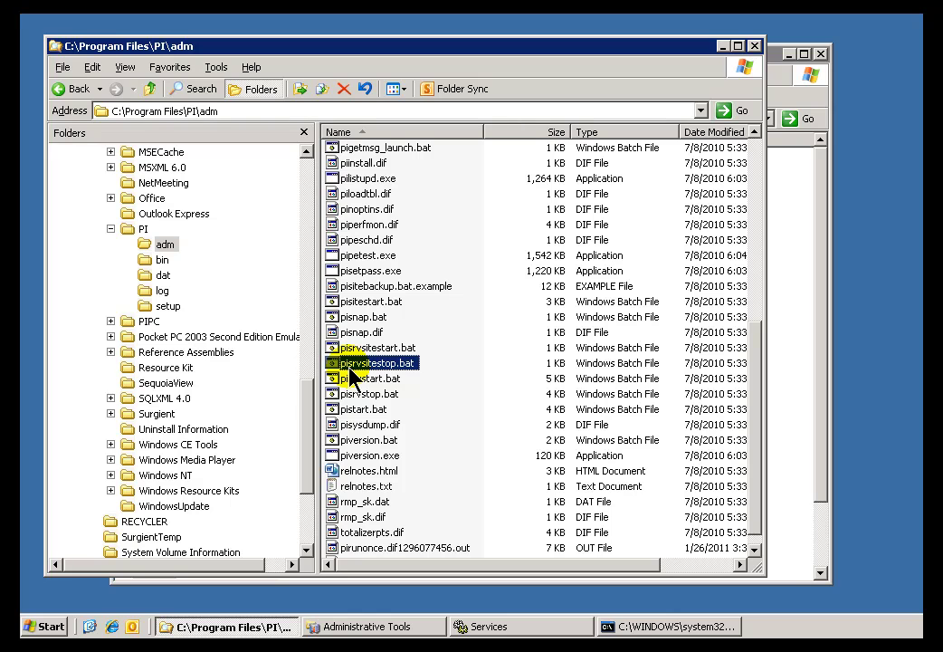
click(670, 627)
click(646, 313)
drag(650, 314, 652, 315)
click(652, 312)
click(236, 278)
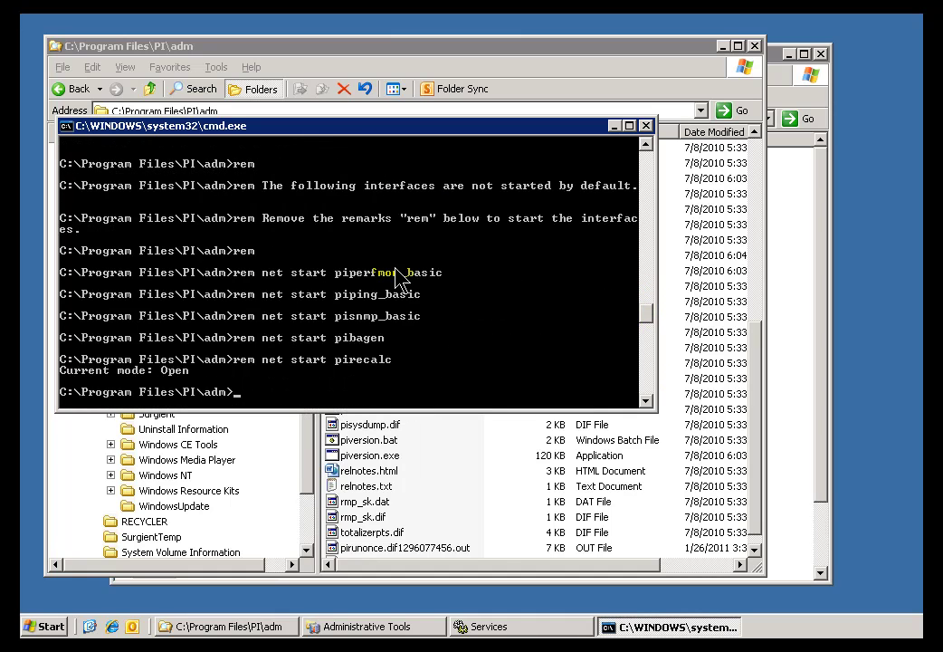
drag(649, 315, 652, 309)
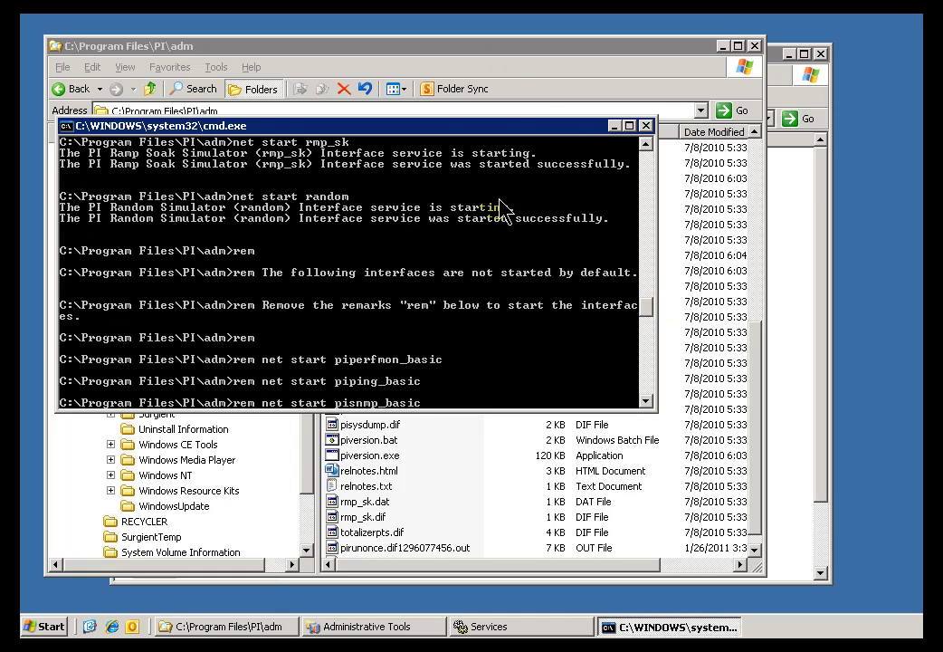
click(431, 55)
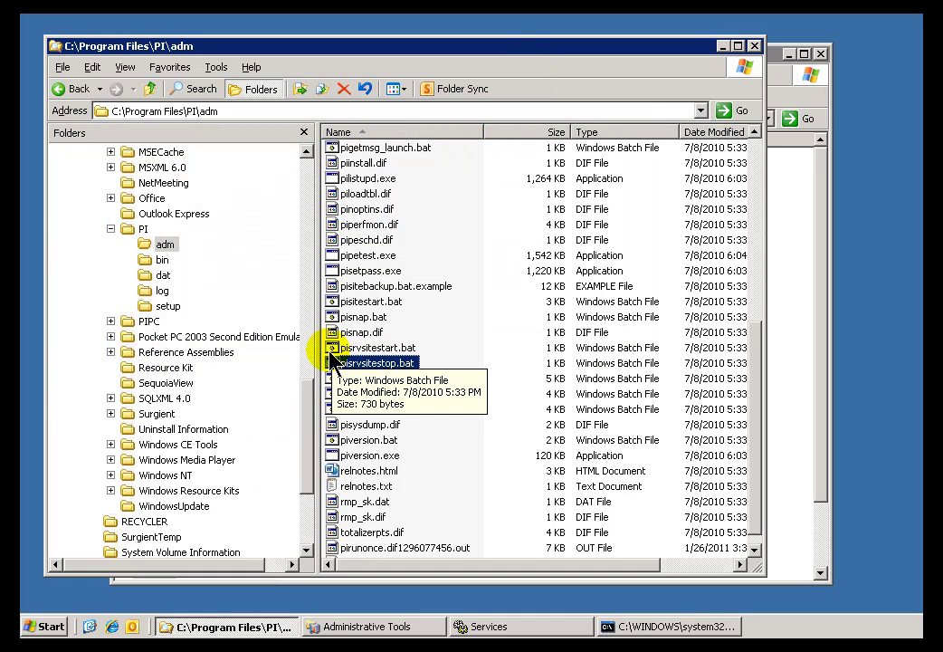
click(407, 350)
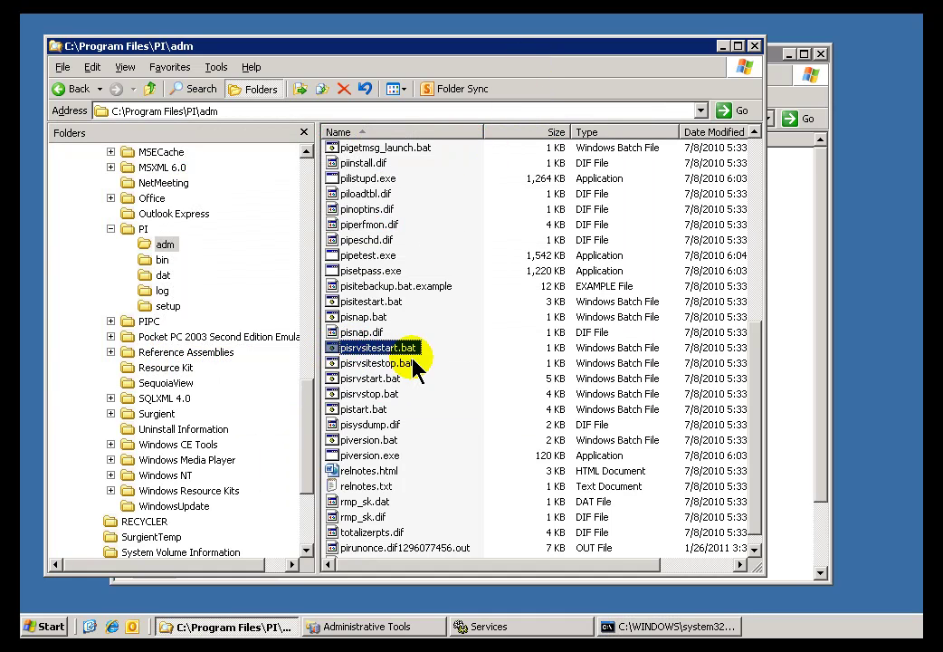
click(356, 380)
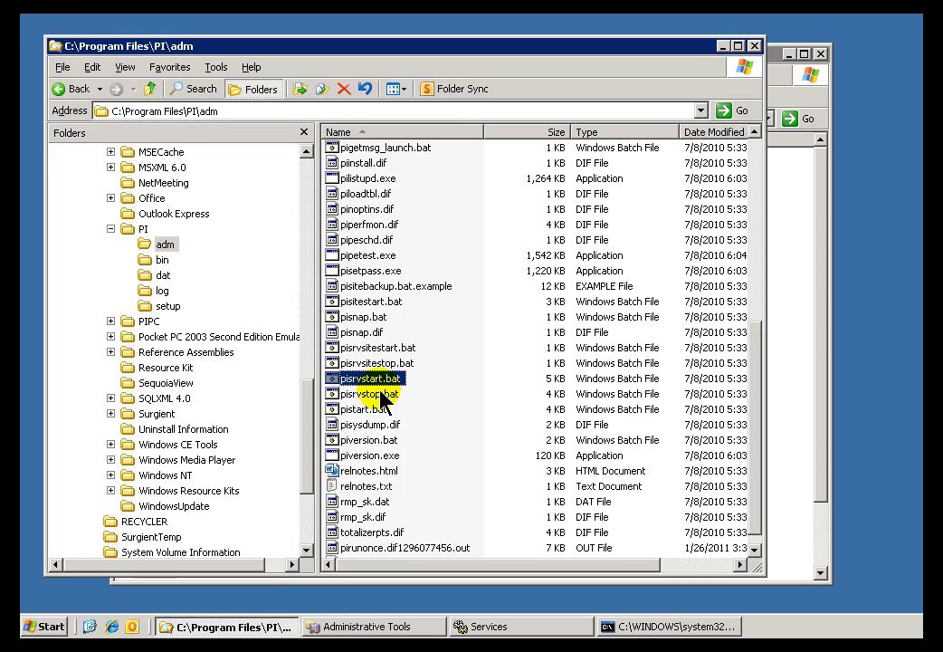
click(353, 363)
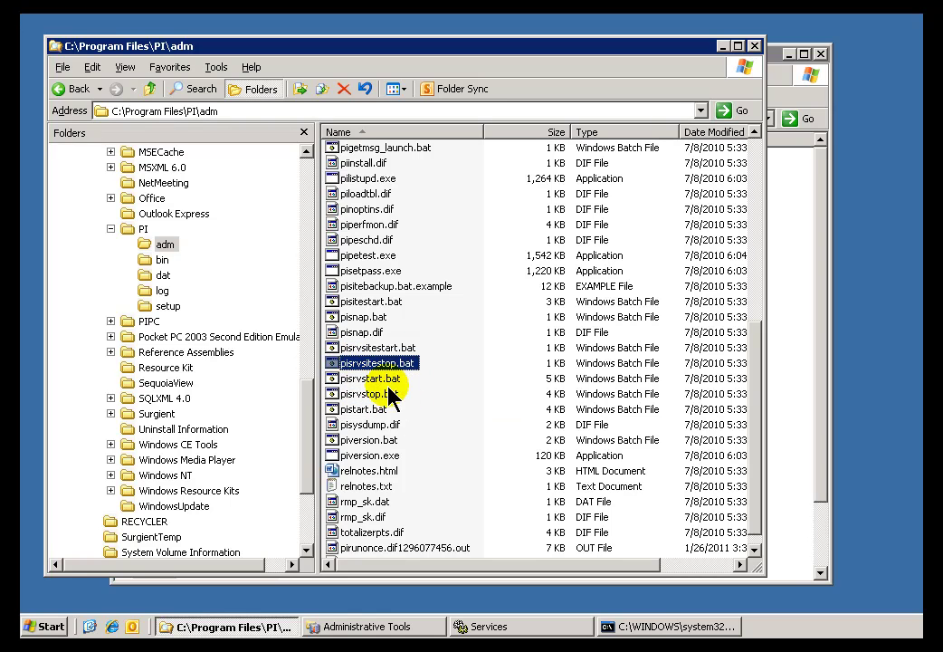
click(362, 395)
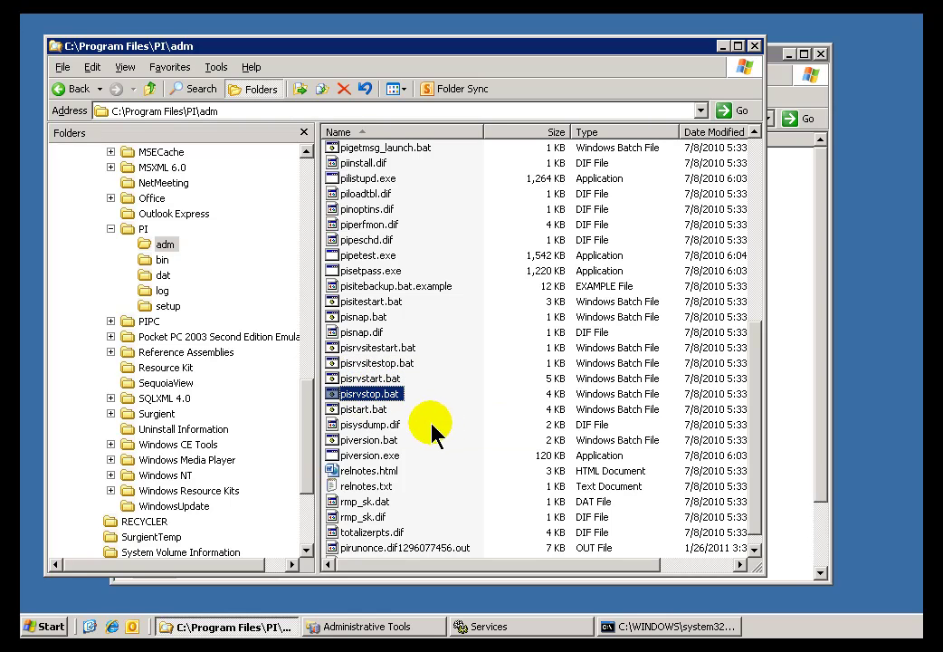
click(362, 364)
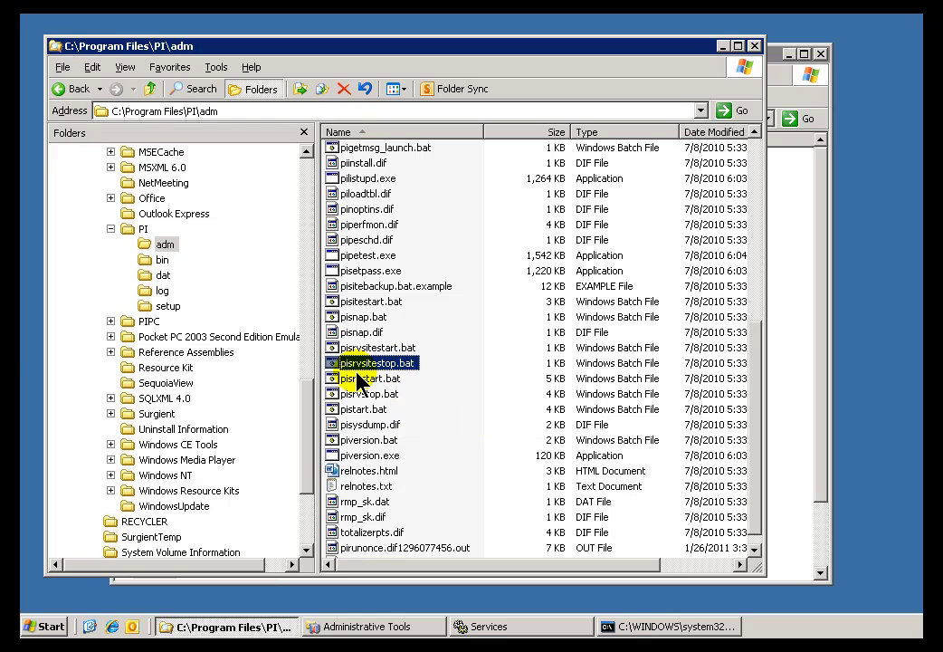
click(355, 378)
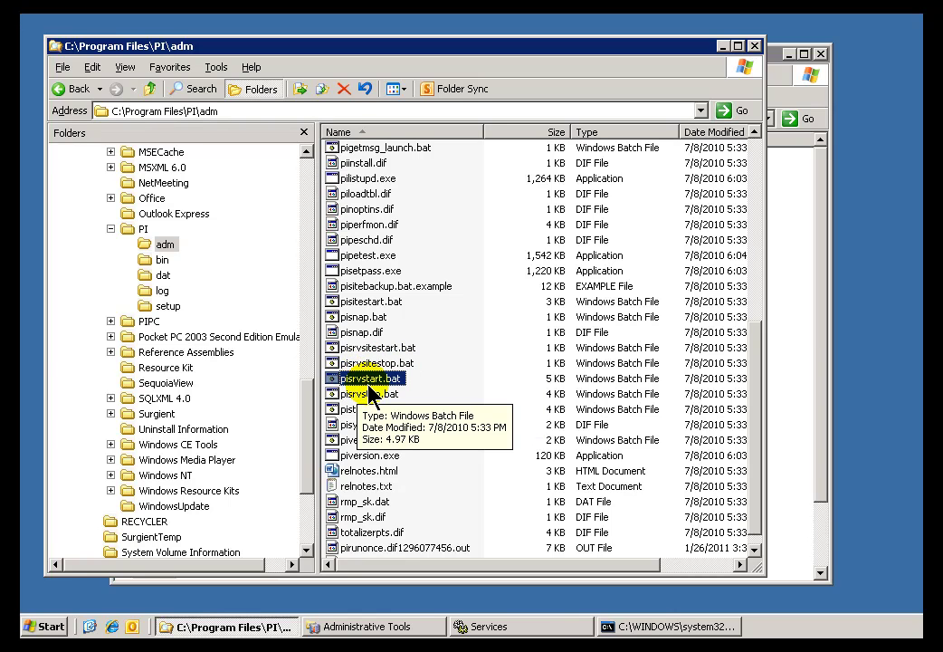
Step: Review the pisrvstart.bat output in cmd, select pisrvsitestart.bat, then bring Services forward and browse its menus
click(625, 625)
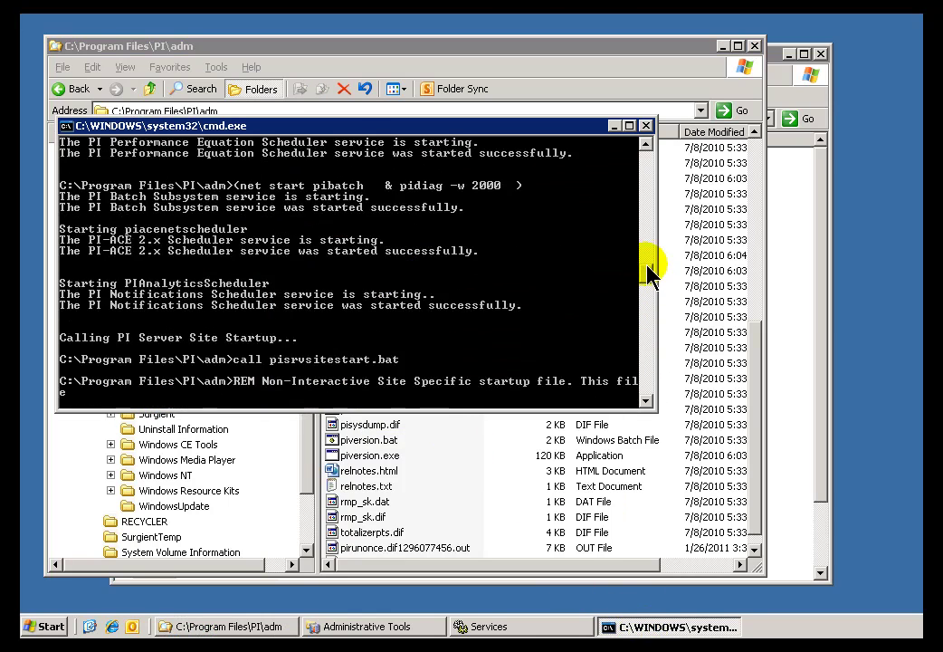
scroll(640, 234, up, 1)
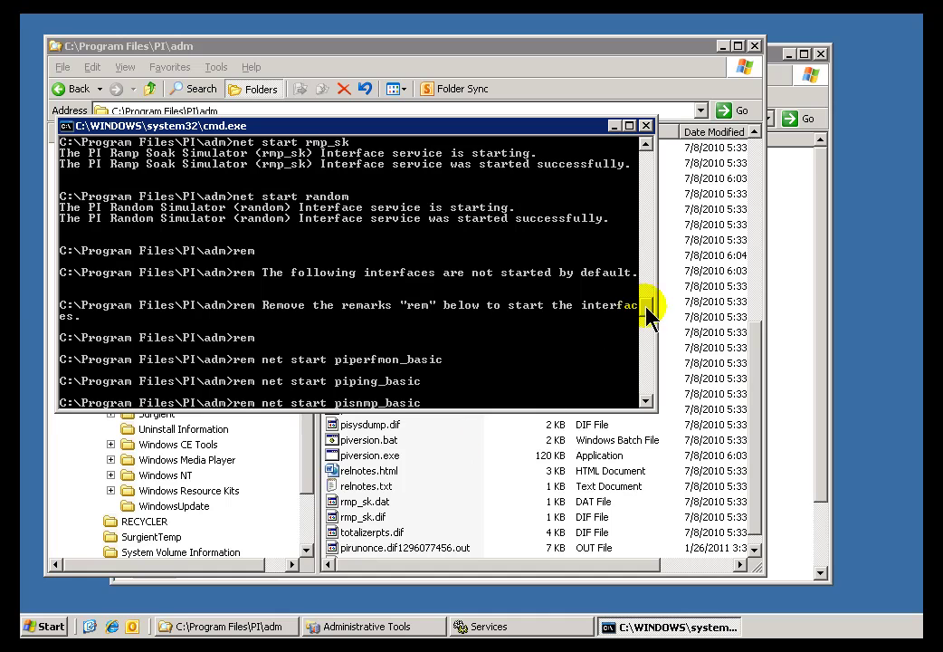
click(435, 64)
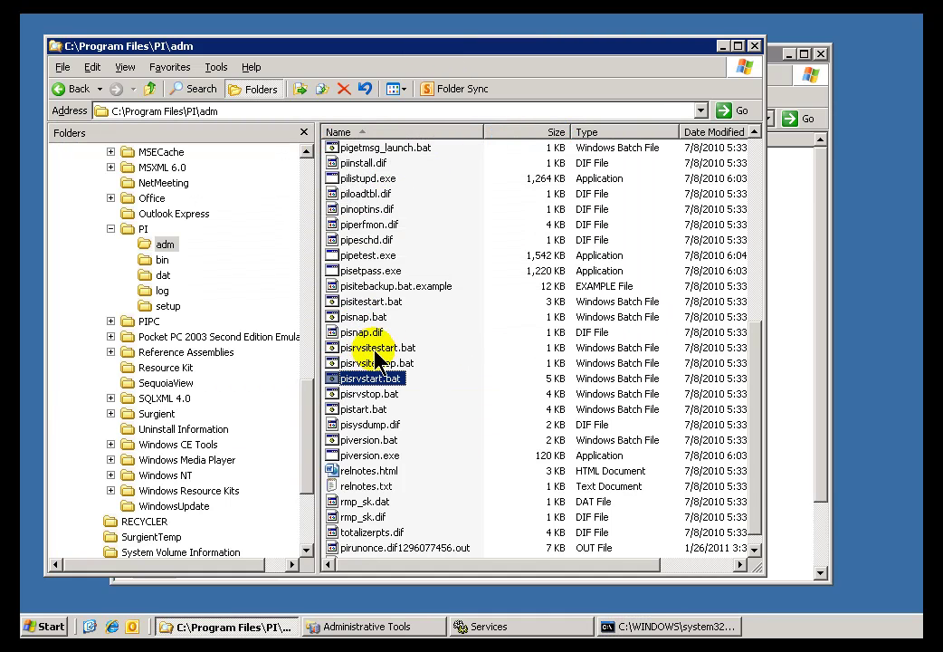
click(374, 351)
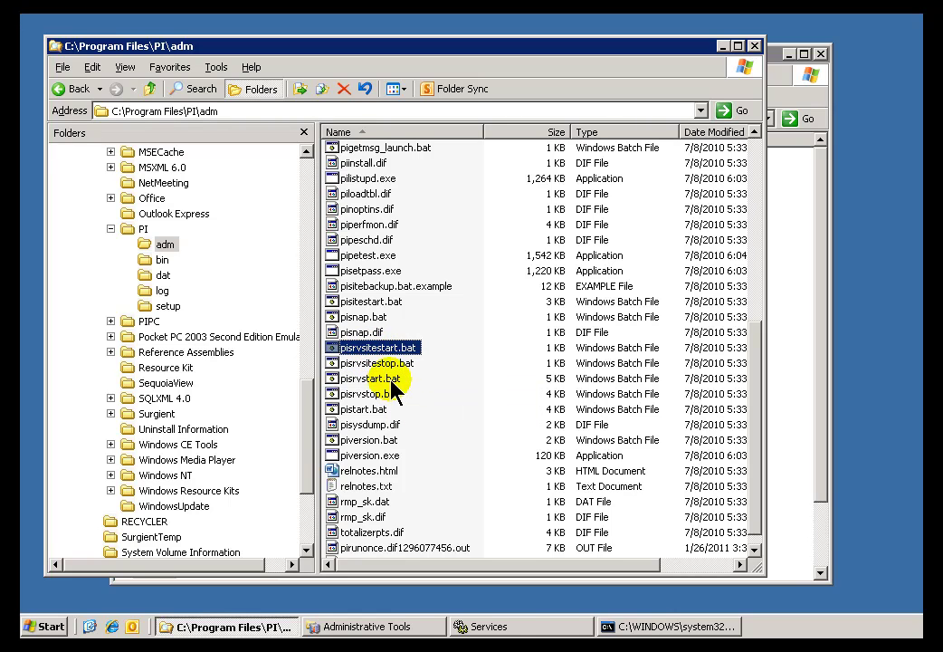
click(496, 626)
click(234, 154)
Step: Widen the Services window, service list and Name column so the PI services show in full
mouse_move(162, 157)
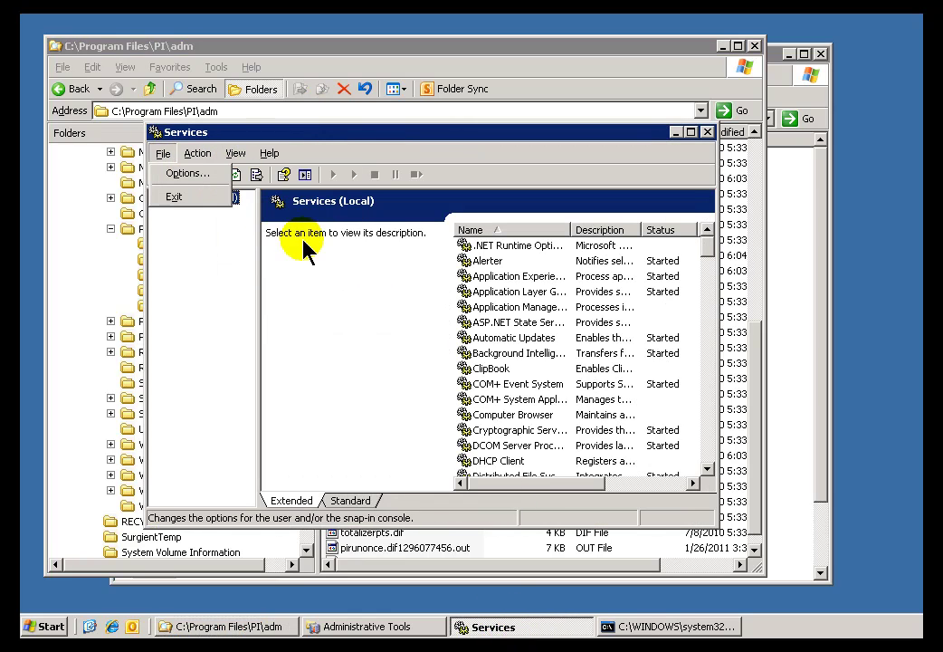
click(392, 156)
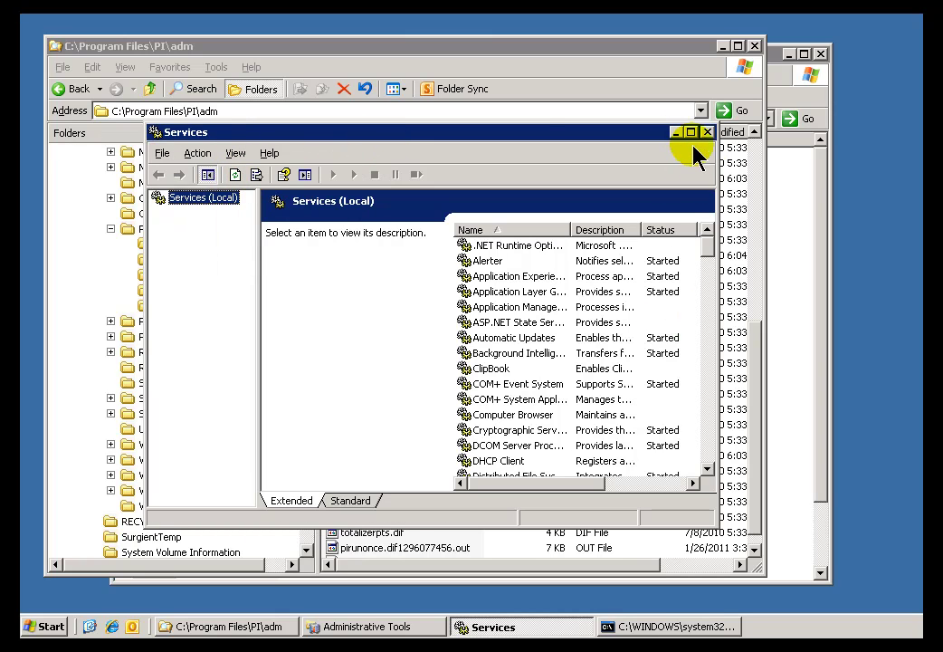
drag(522, 133, 460, 133)
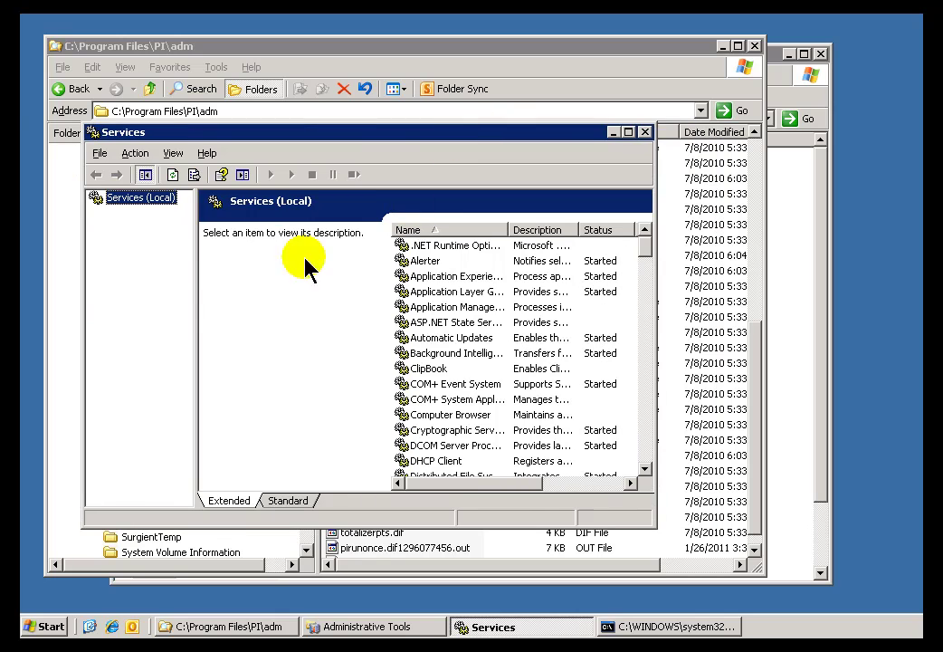
drag(197, 288, 178, 289)
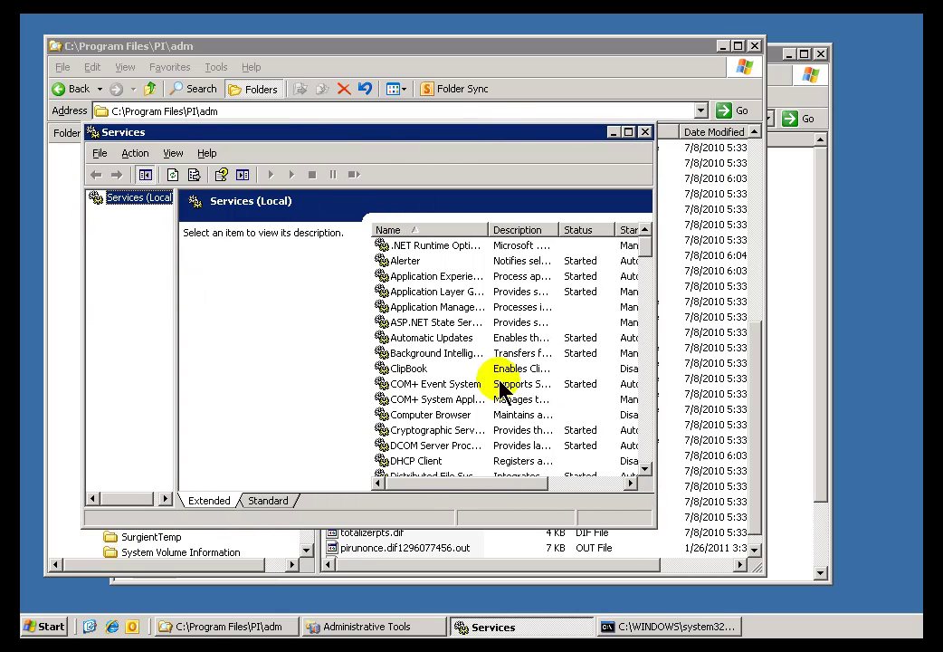
drag(655, 408, 765, 390)
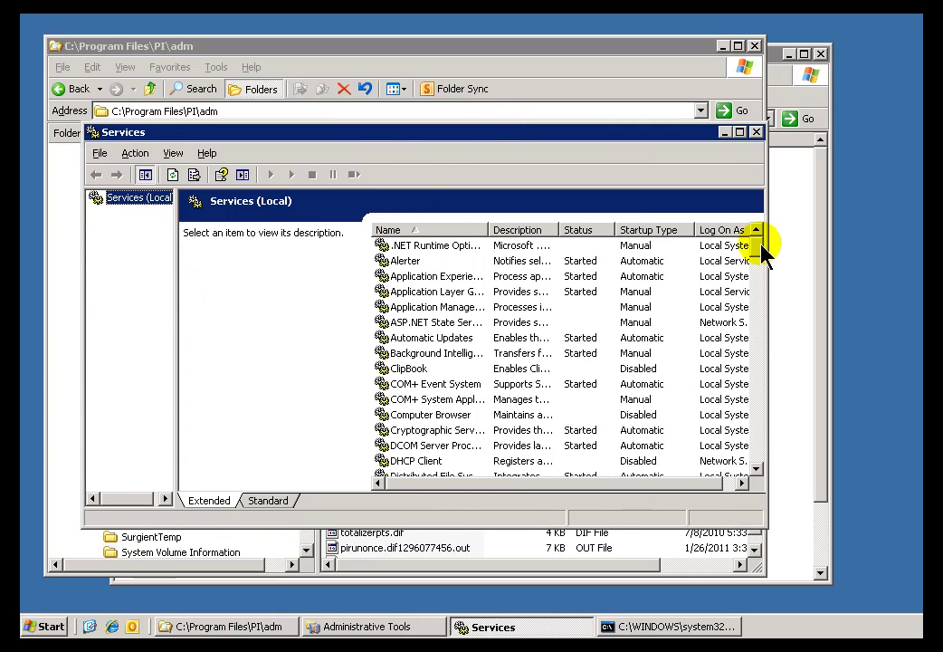
drag(762, 242, 757, 328)
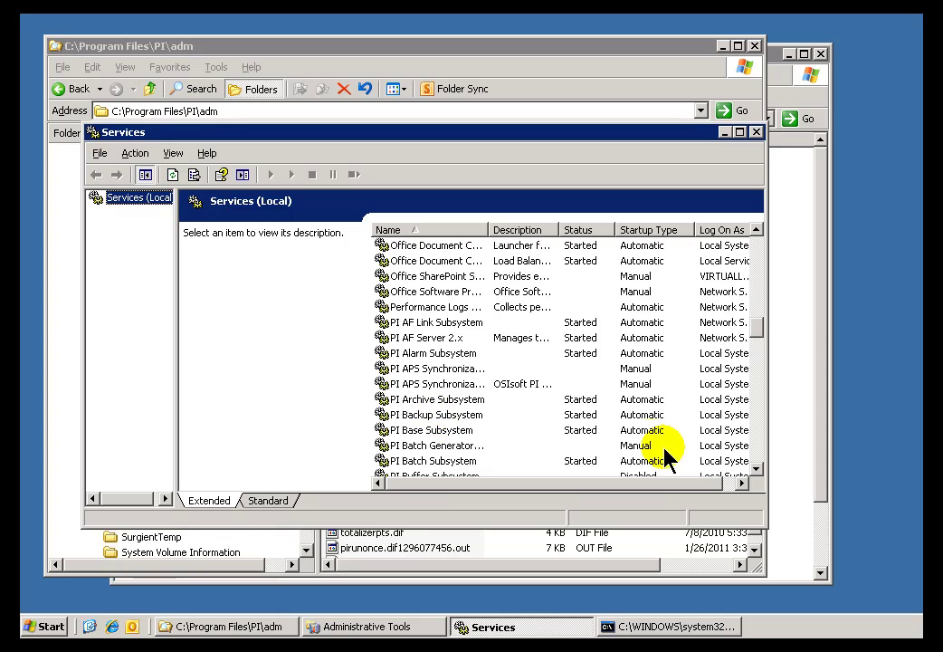
click(757, 468)
click(756, 468)
click(757, 468)
click(756, 467)
click(756, 468)
click(756, 468)
click(757, 468)
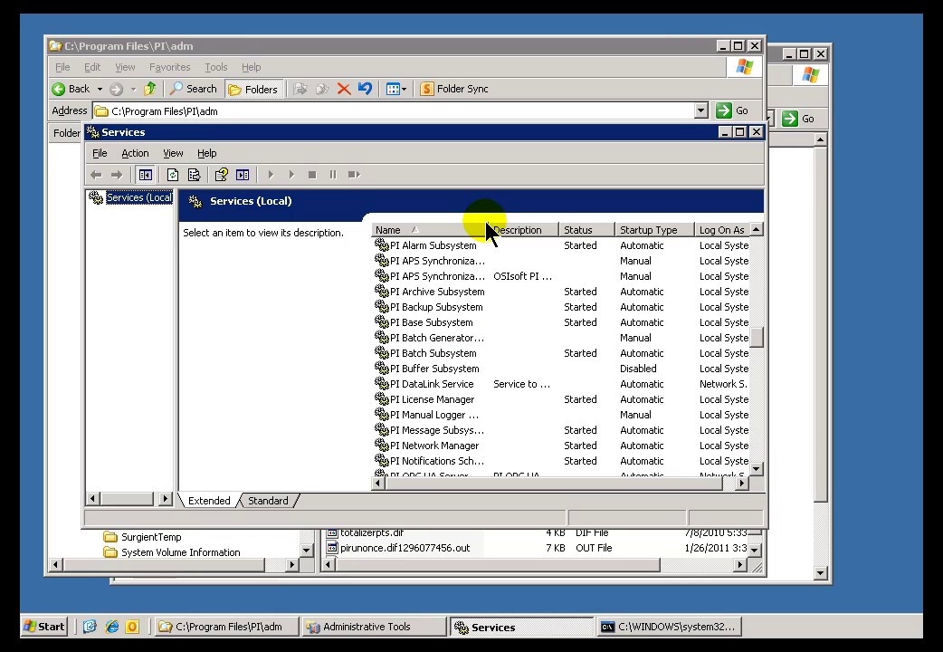
drag(488, 231, 530, 232)
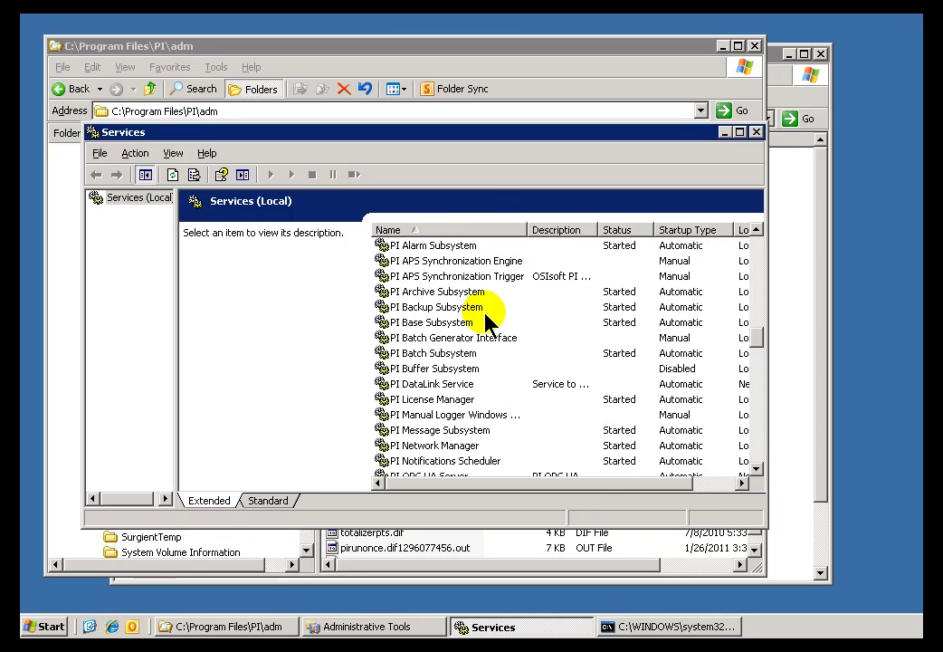
Step: Check PI Batch Generator, Buffer, Manual Logger, Recalculator and Shutdown statuses, then return to Explorer
click(422, 338)
click(389, 370)
click(423, 419)
scroll(751, 347, down, 3)
click(434, 399)
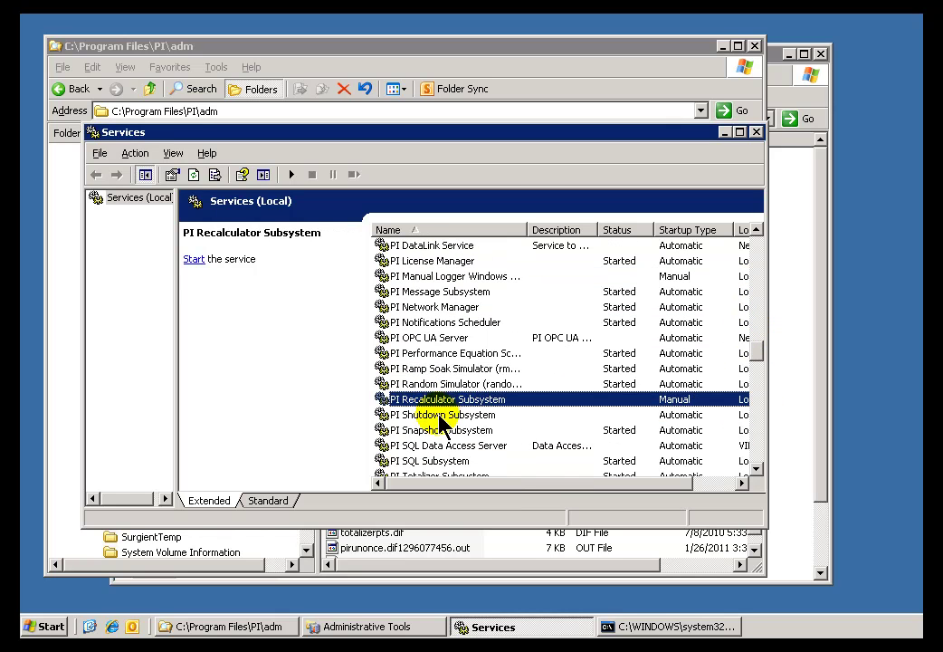
click(435, 414)
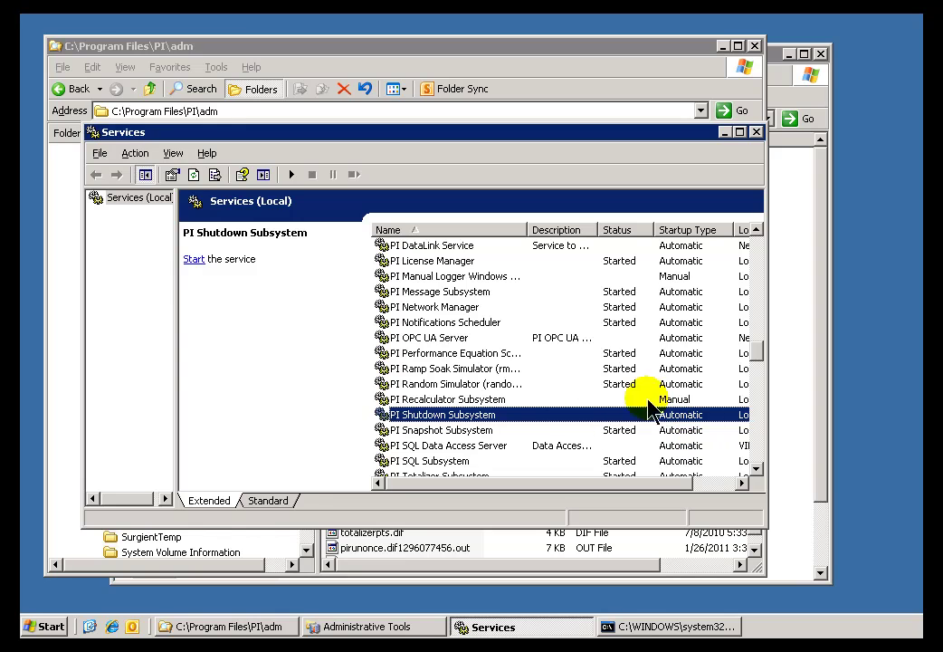
key(alt+Tab)
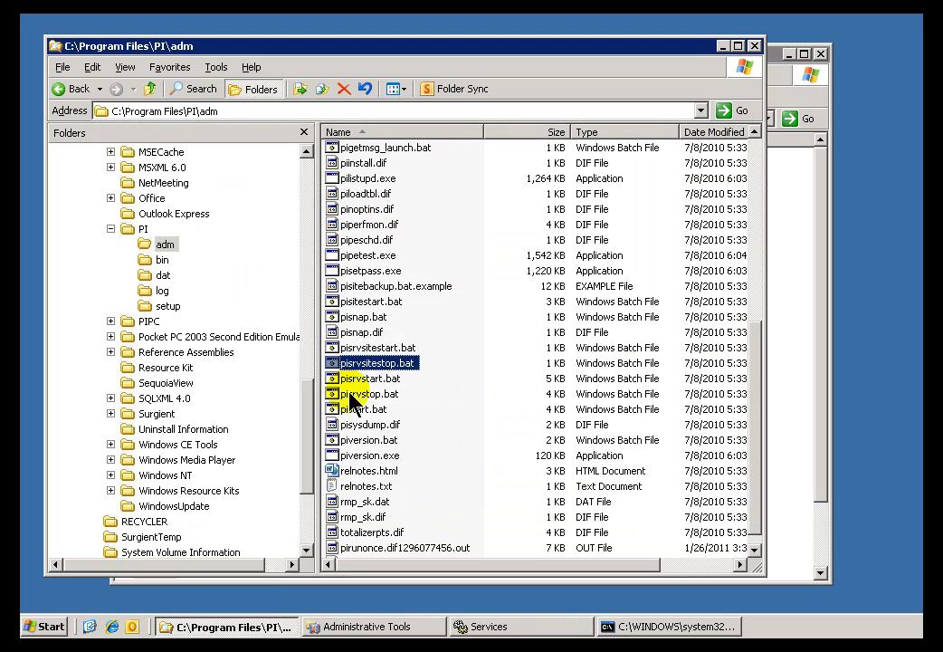
click(341, 380)
click(354, 397)
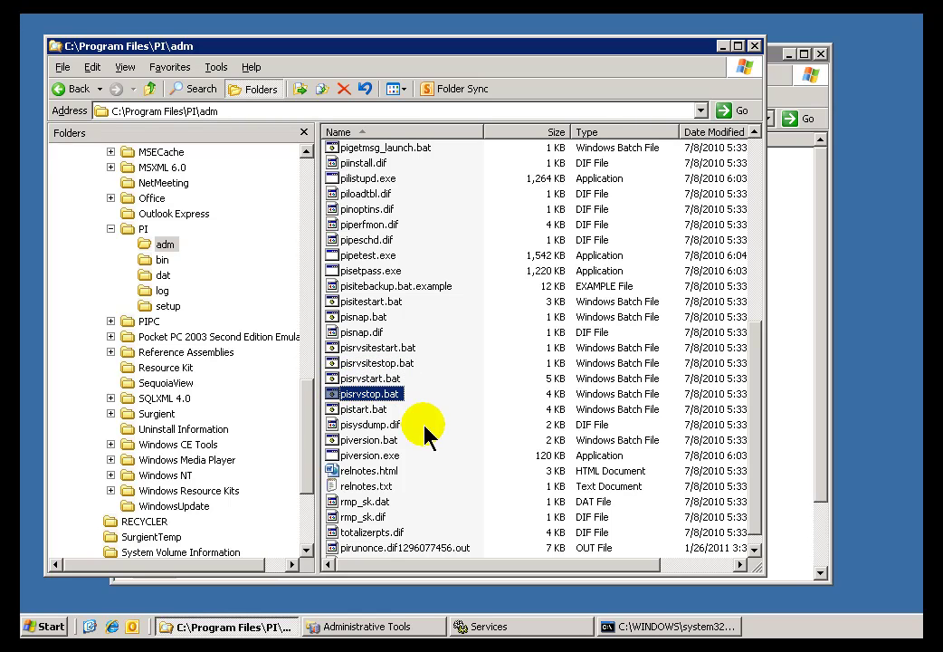
click(373, 381)
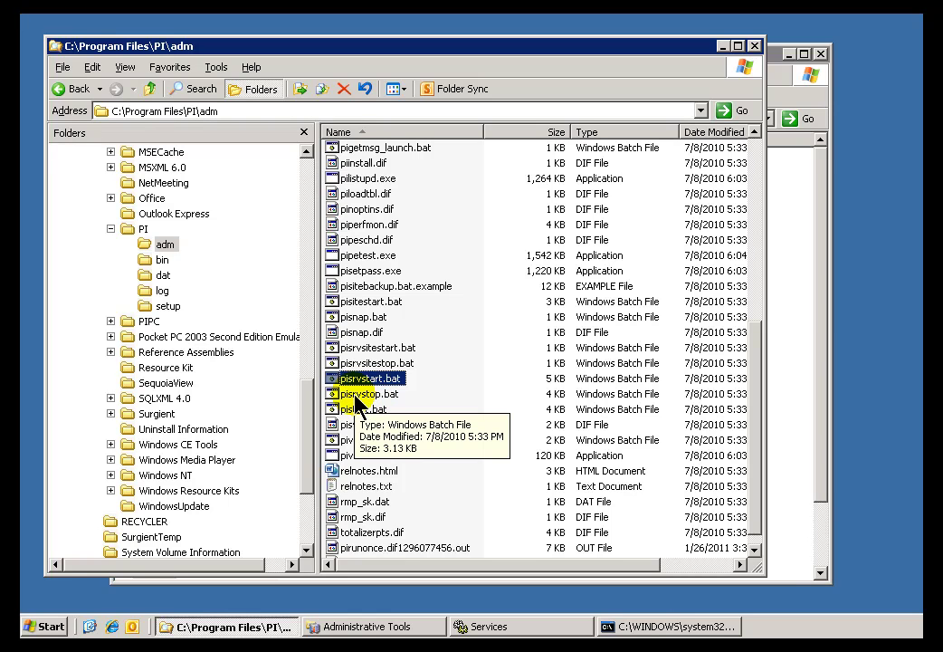
click(50, 626)
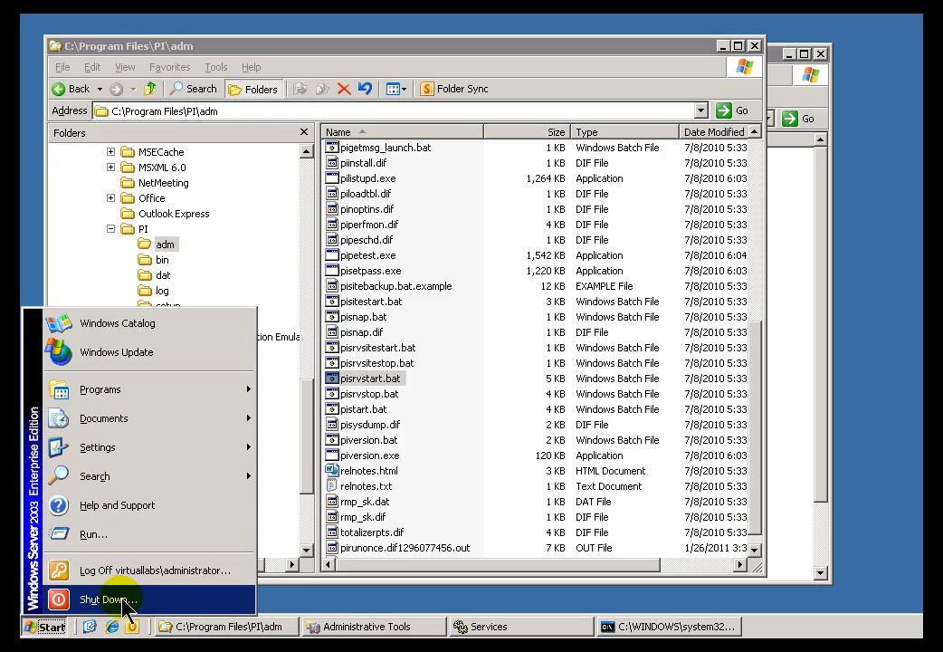
click(336, 381)
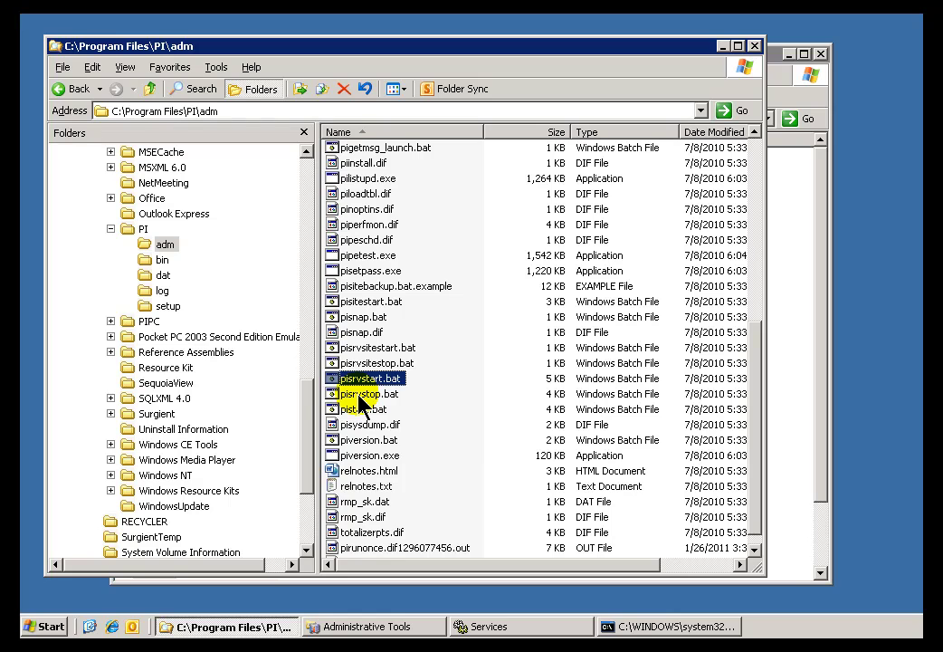
click(378, 395)
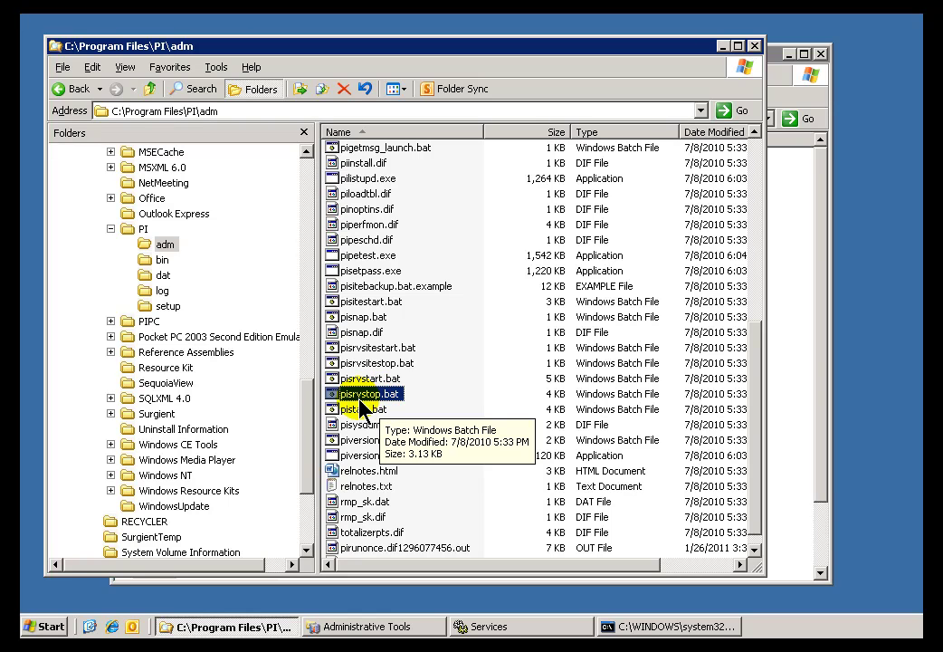
Step: Dismiss the Start menu and select pisrvsitestop.bat, pisrvstop.bat and pisrvsitestart.bat in turn
click(53, 626)
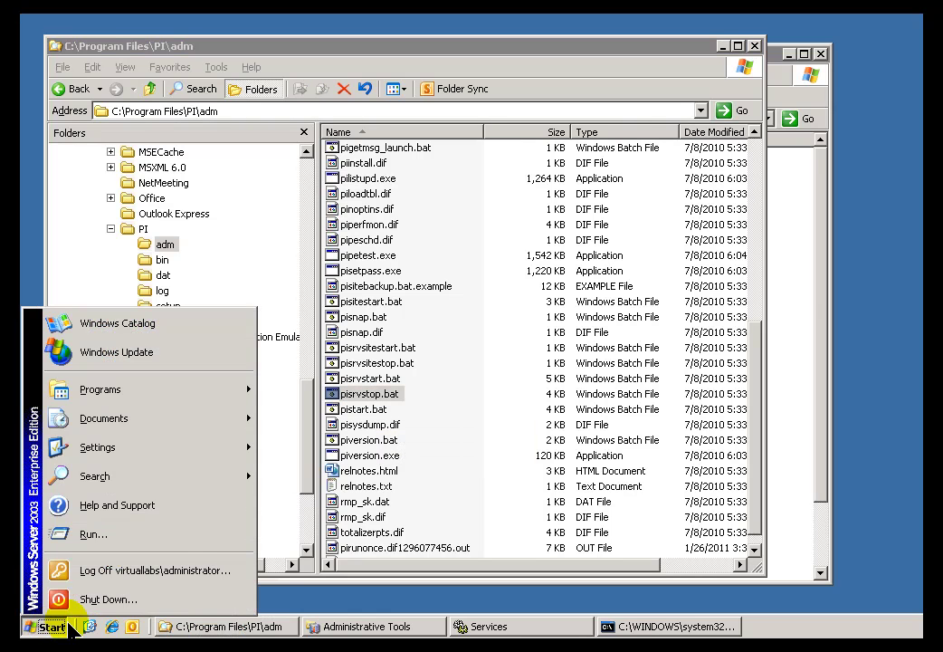
click(345, 402)
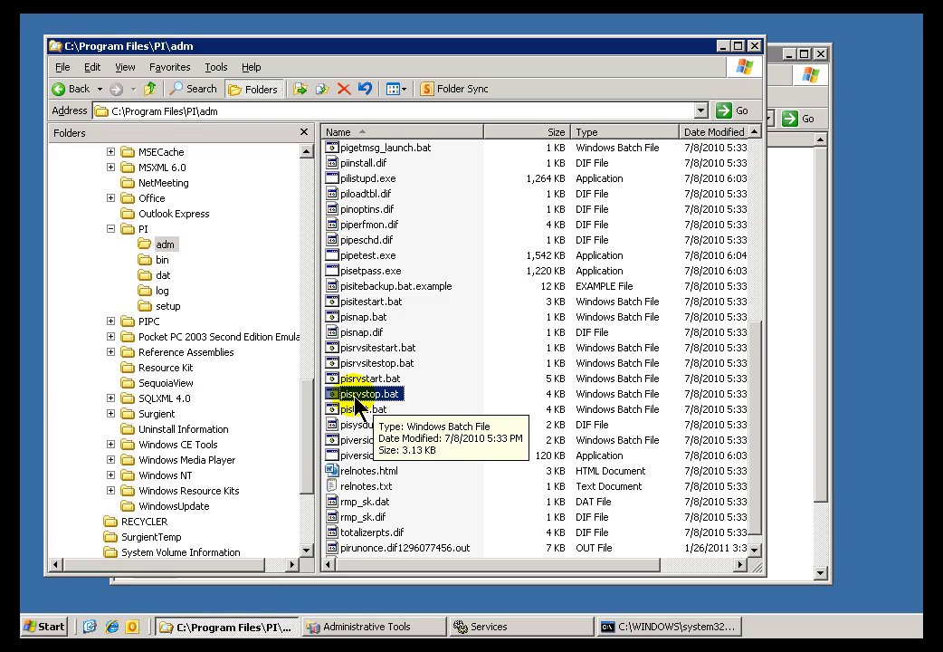
click(371, 363)
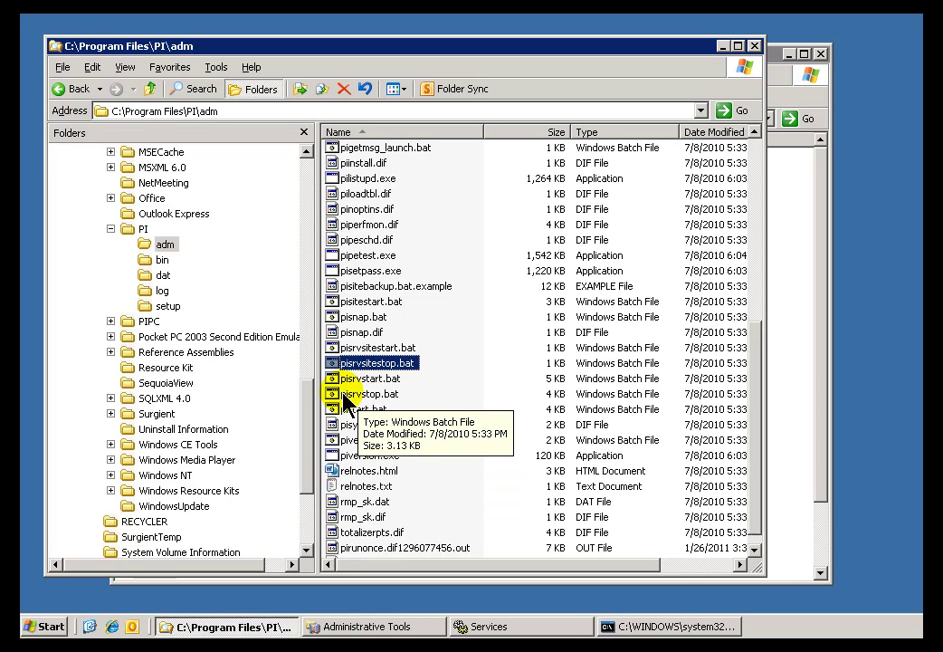
click(345, 395)
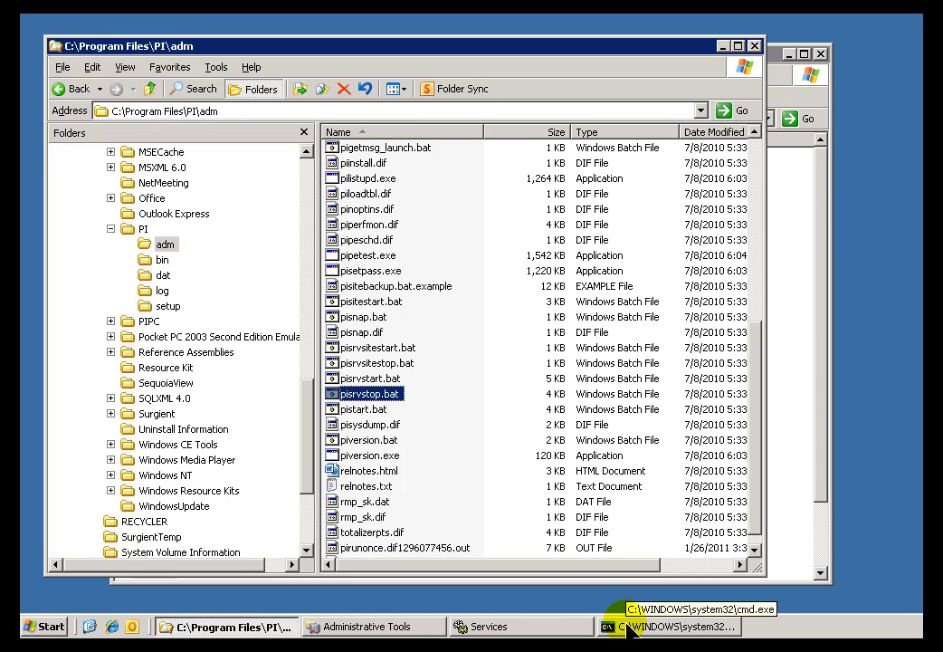
click(372, 362)
click(397, 353)
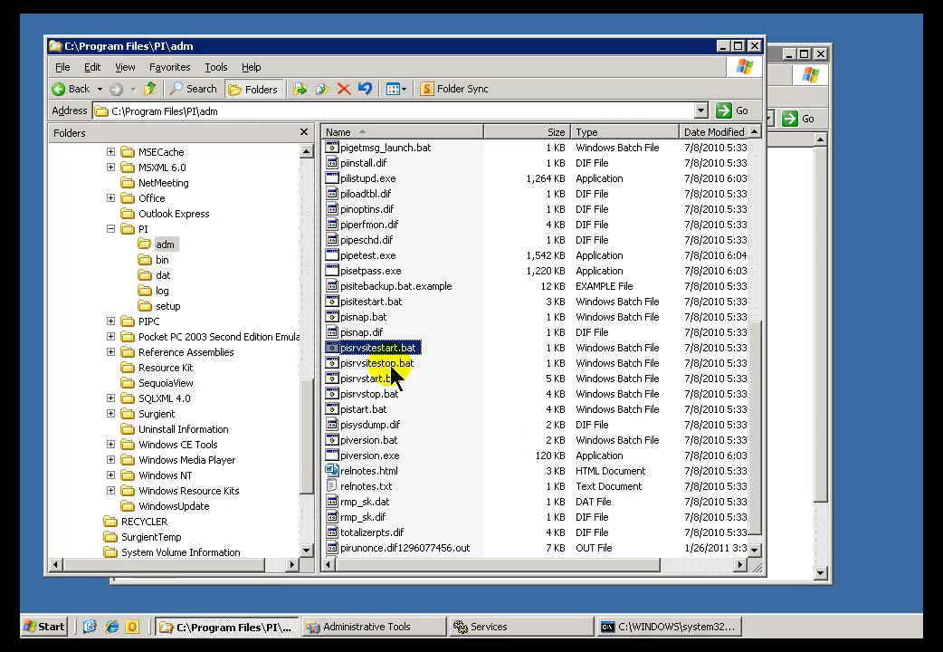
click(389, 364)
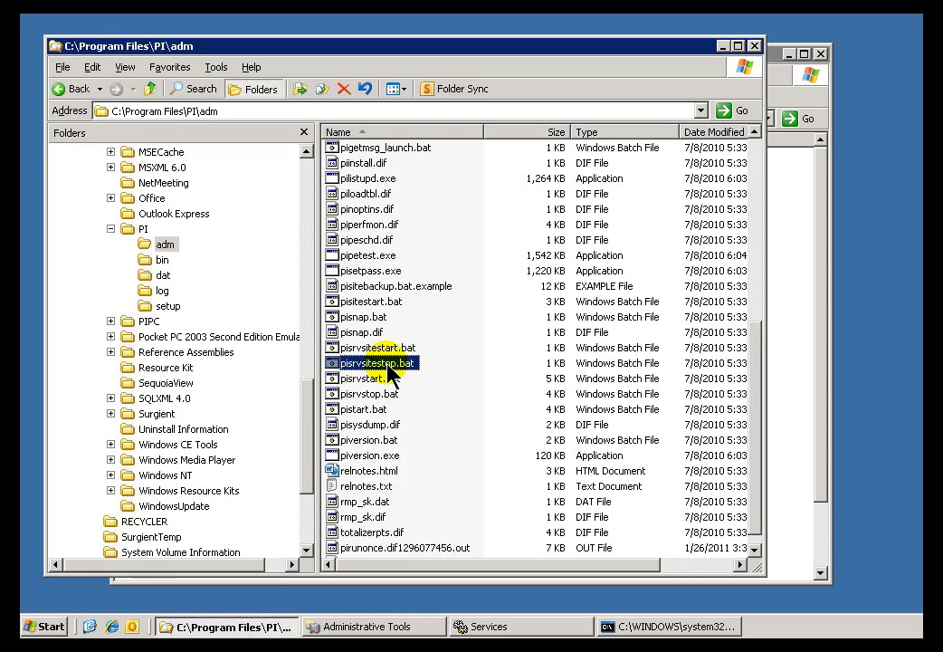